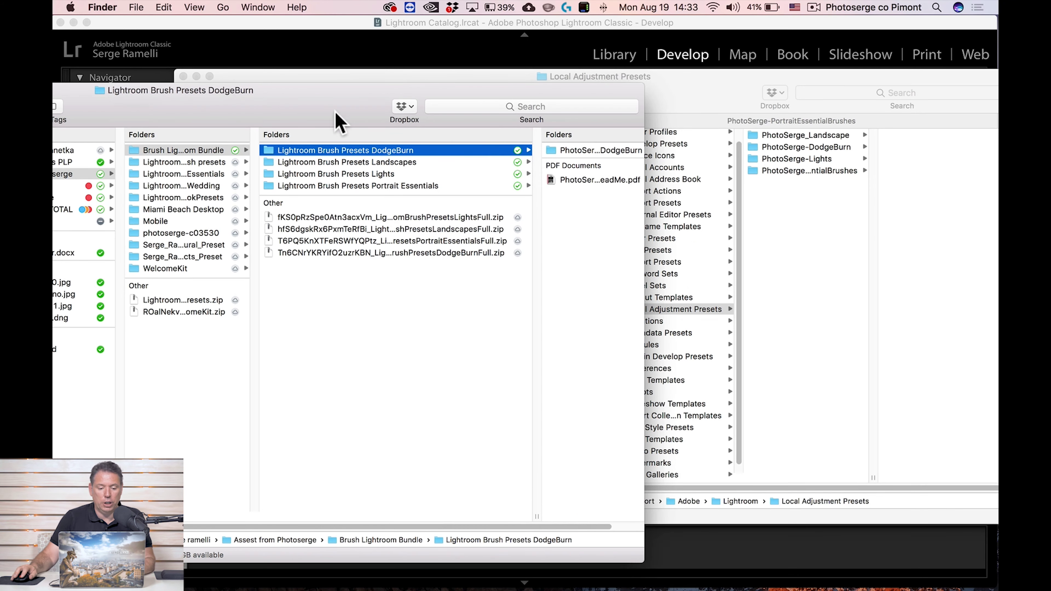
Step: Browse the Landscapes, Lights and Portrait Essentials brush preset folders, then return to Lightroom
{"action": "double_click", "coordinate": [183, 93]}
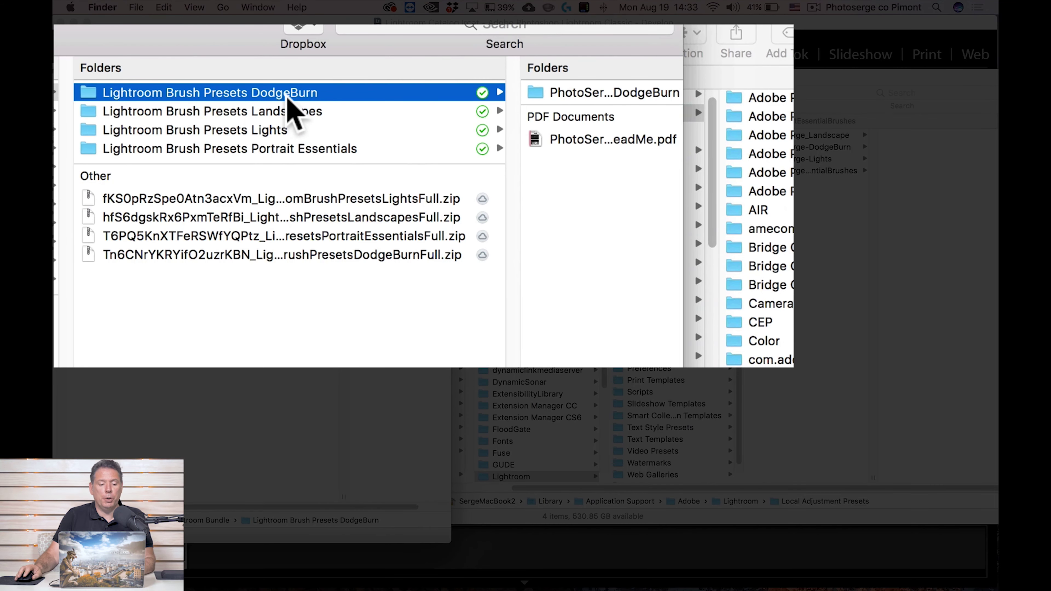
{"action": "left_click", "coordinate": [312, 113]}
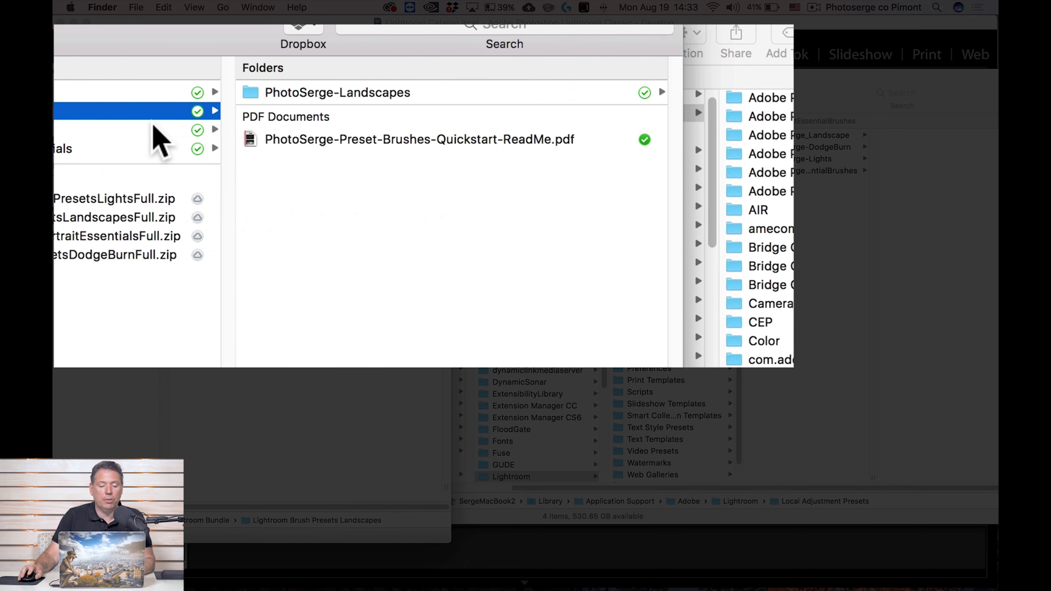
{"action": "left_click", "coordinate": [317, 125]}
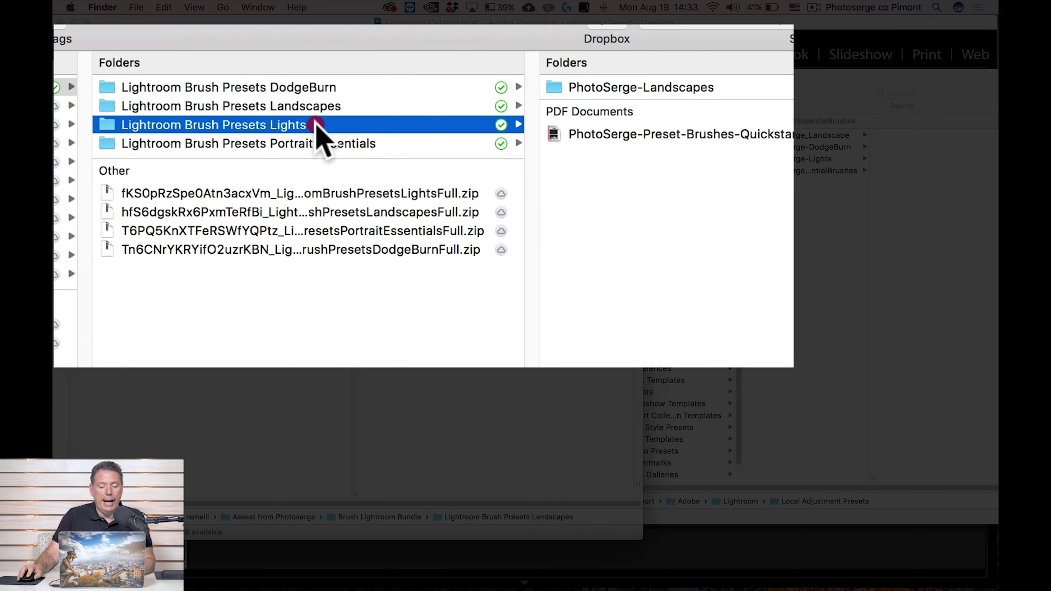
{"action": "left_click", "coordinate": [326, 143]}
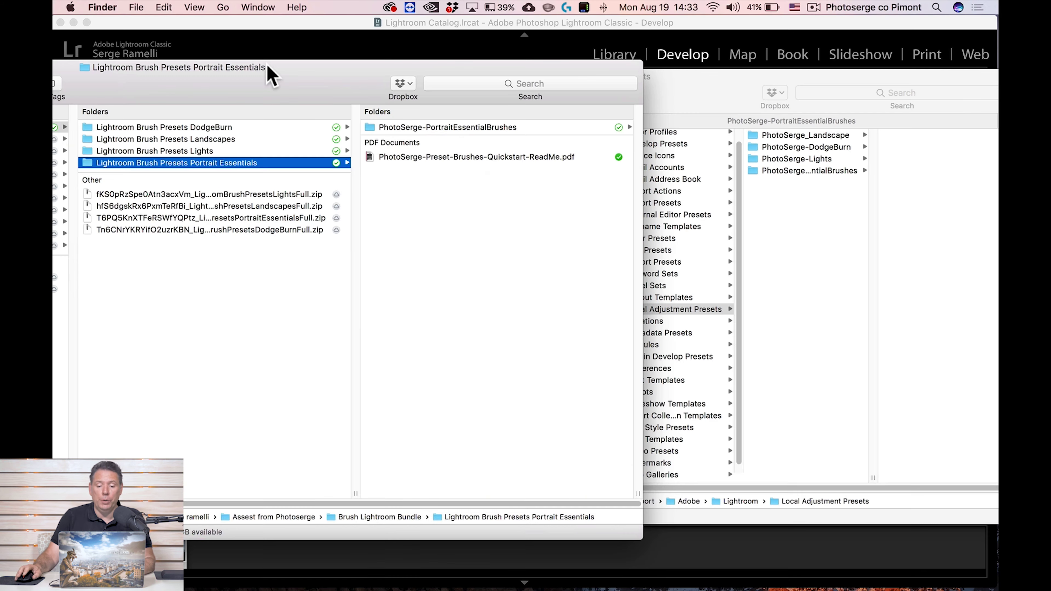
{"action": "left_click", "coordinate": [346, 31]}
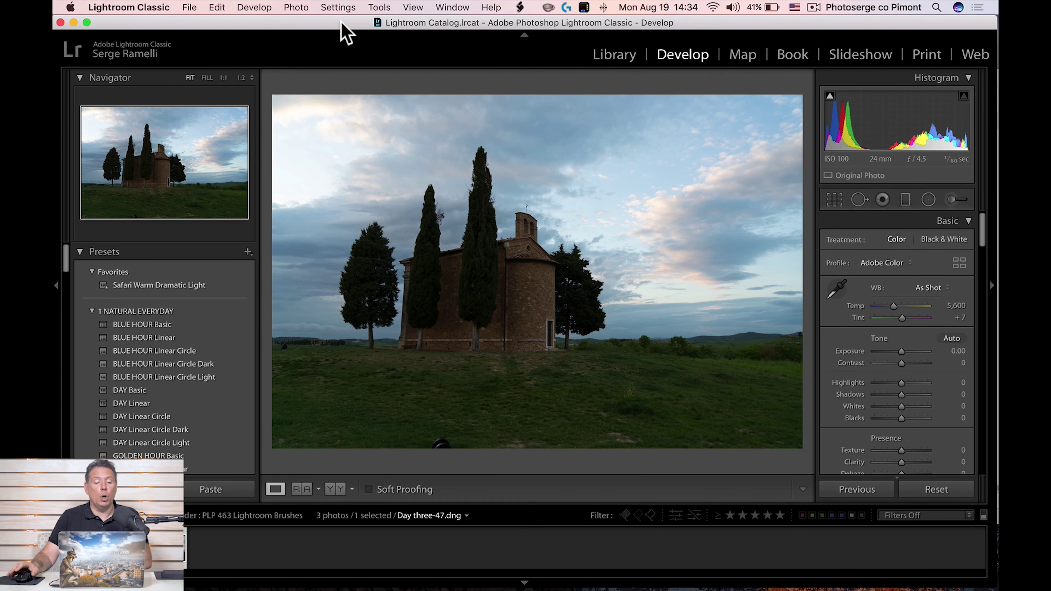
Step: From the Presets preferences, reveal the Other Lightroom Presets folder in Finder
{"action": "left_click", "coordinate": [155, 9]}
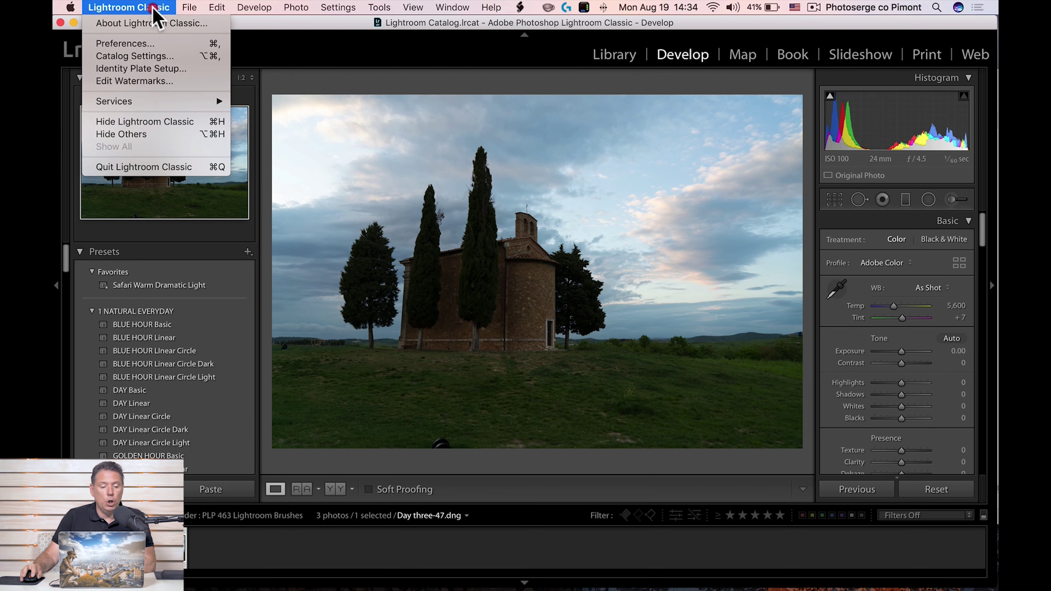
{"action": "left_click", "coordinate": [161, 42]}
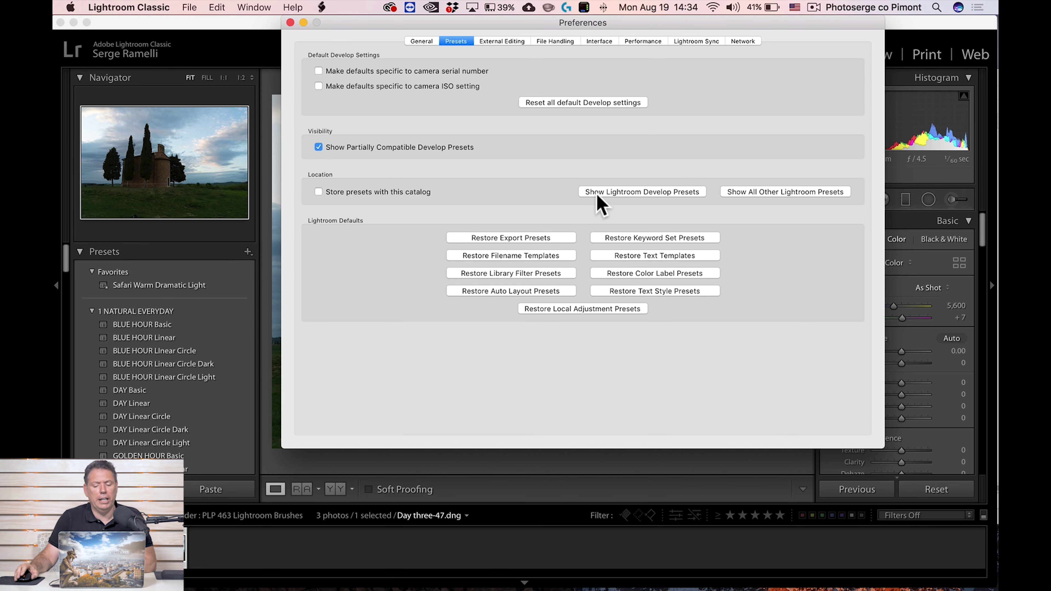
{"action": "left_click", "coordinate": [774, 193]}
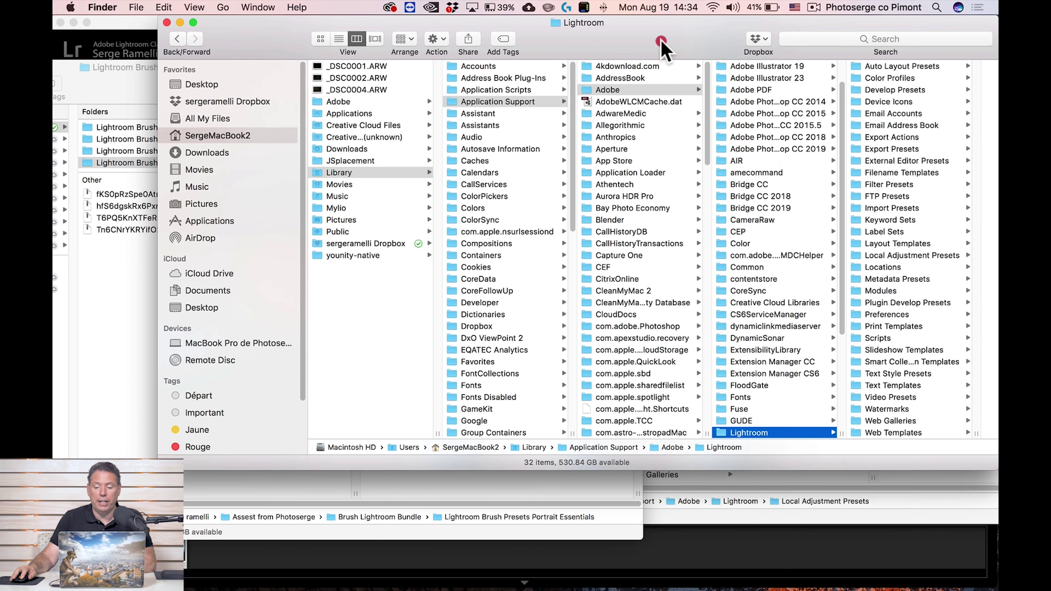
Step: Move the Lightroom folder window aside, open Local Adjustment Presets, then bring back the brush bundle window
{"action": "left_click_drag", "start_coordinate": [661, 42], "coordinate": [431, 2]}
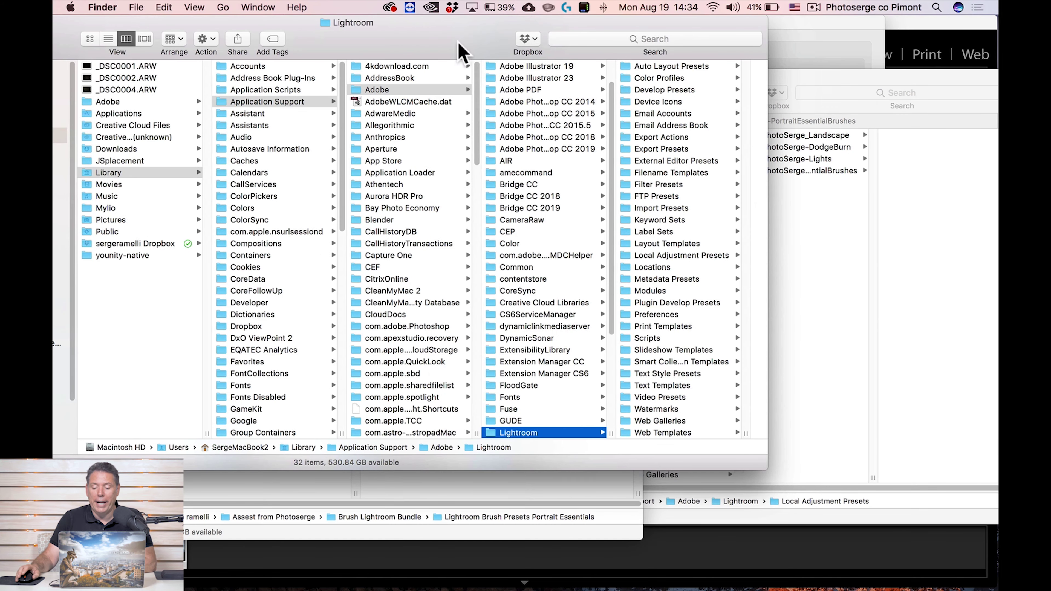
{"action": "left_click", "coordinate": [691, 256]}
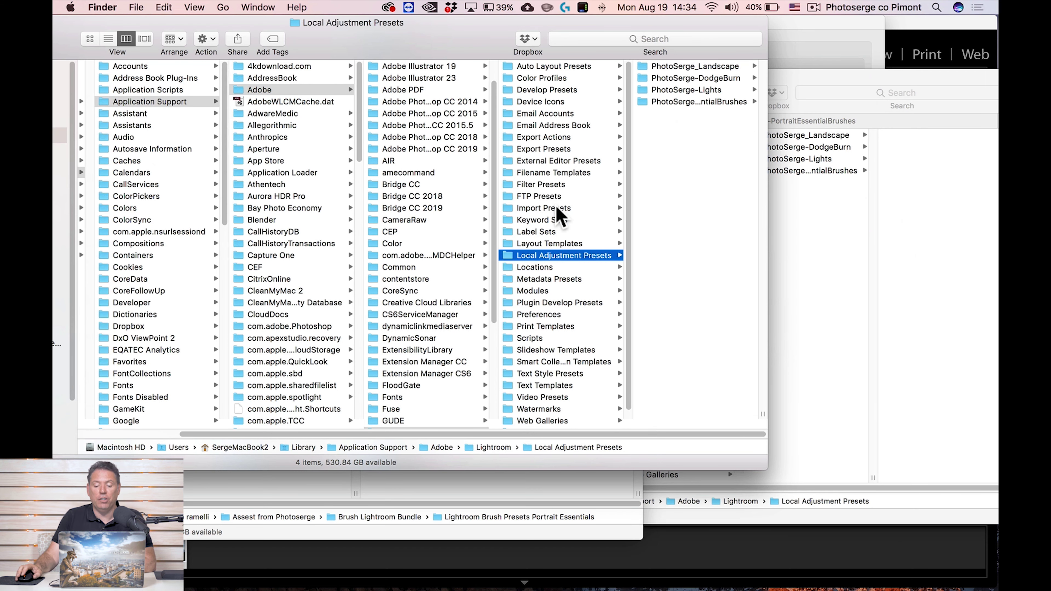
{"action": "left_click", "coordinate": [564, 92]}
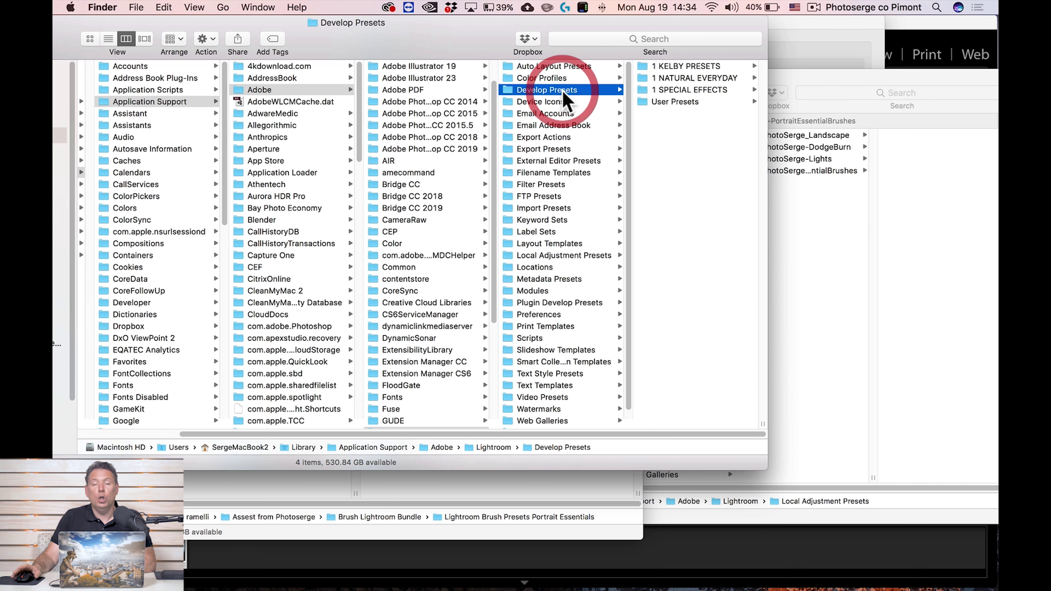
{"action": "left_click", "coordinate": [564, 256]}
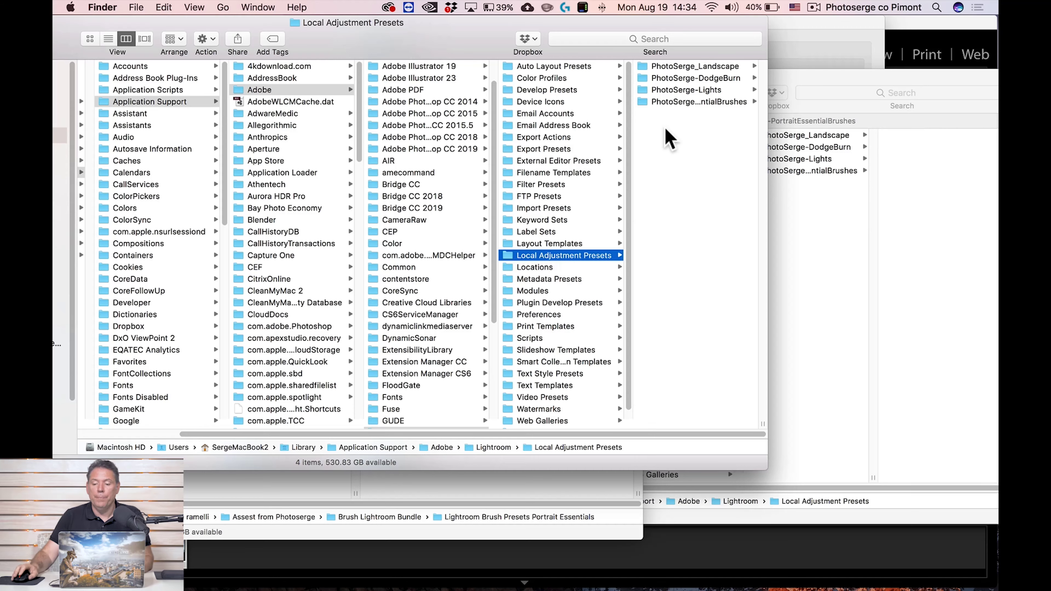
{"action": "left_click", "coordinate": [813, 87]}
{"action": "left_click", "coordinate": [305, 66]}
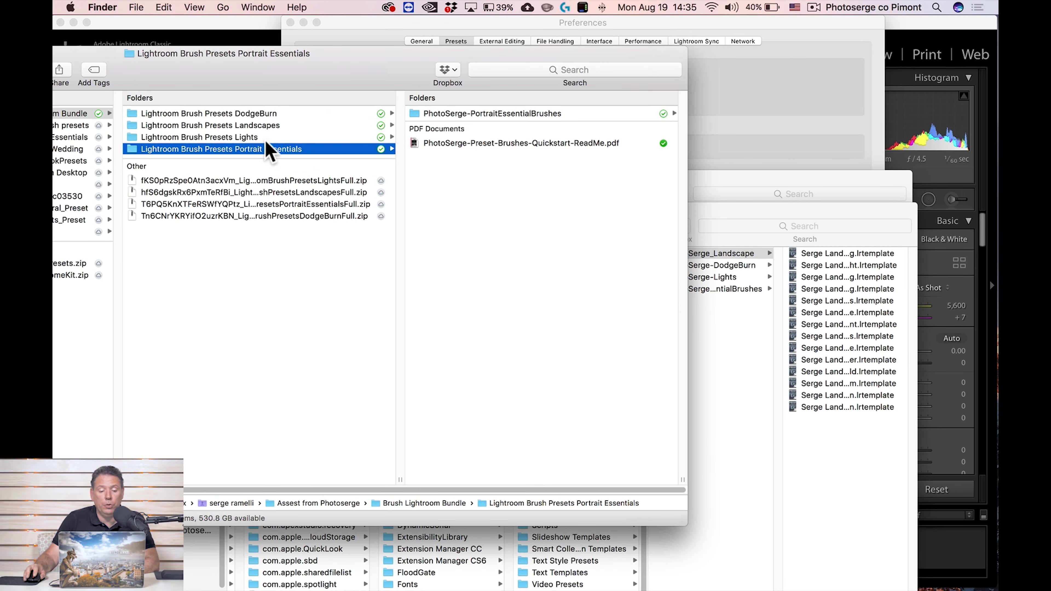
Step: Open the PhotoSerge-DodgeBurn folder and enlarge its window to list the template files
{"action": "left_click", "coordinate": [255, 113]}
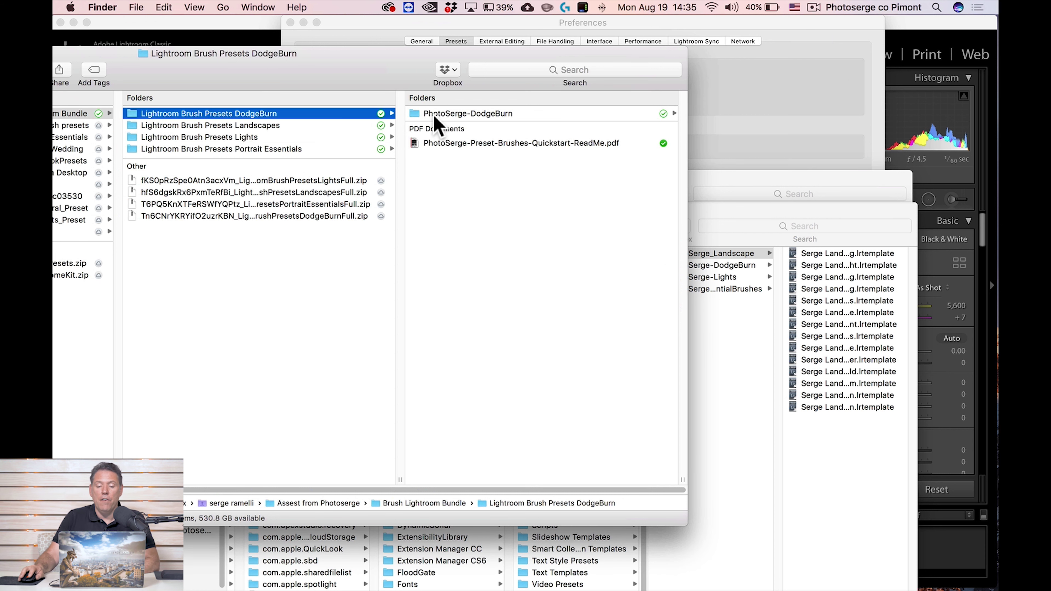
{"action": "left_click", "coordinate": [471, 116]}
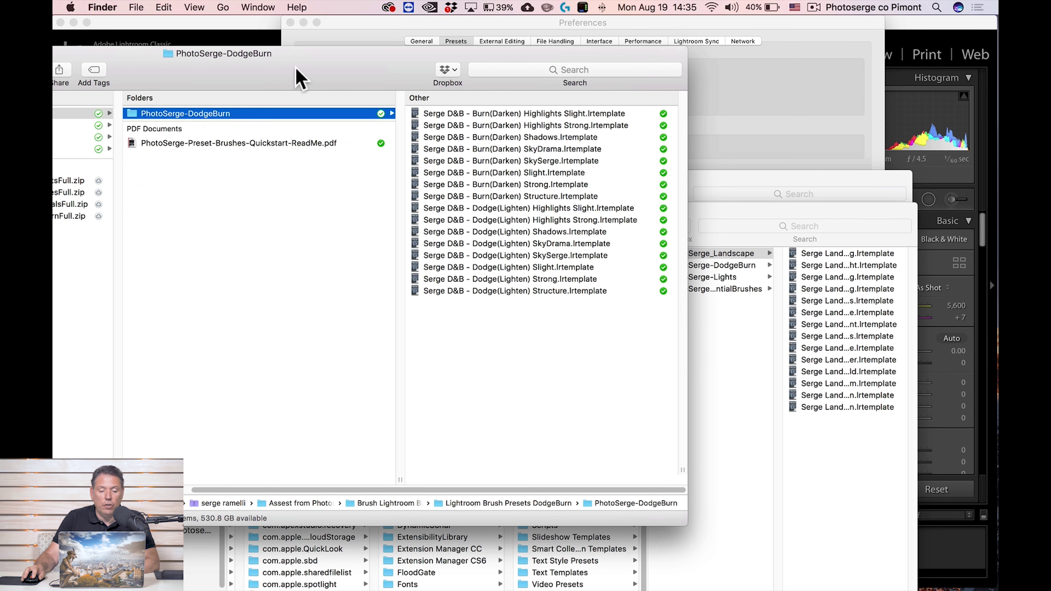
{"action": "double_click", "coordinate": [398, 78]}
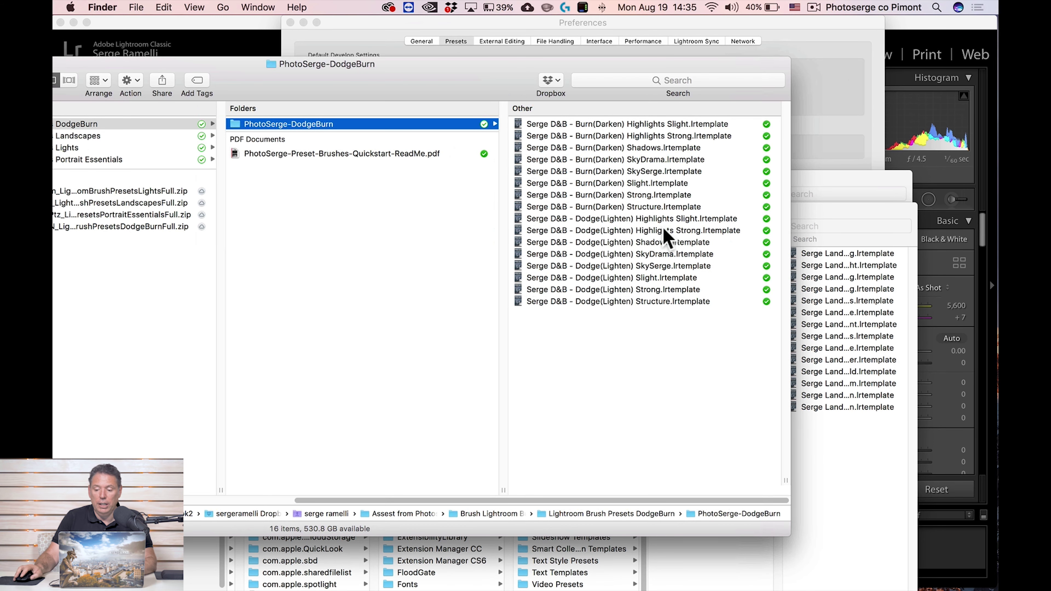
{"action": "left_click", "coordinate": [826, 218]}
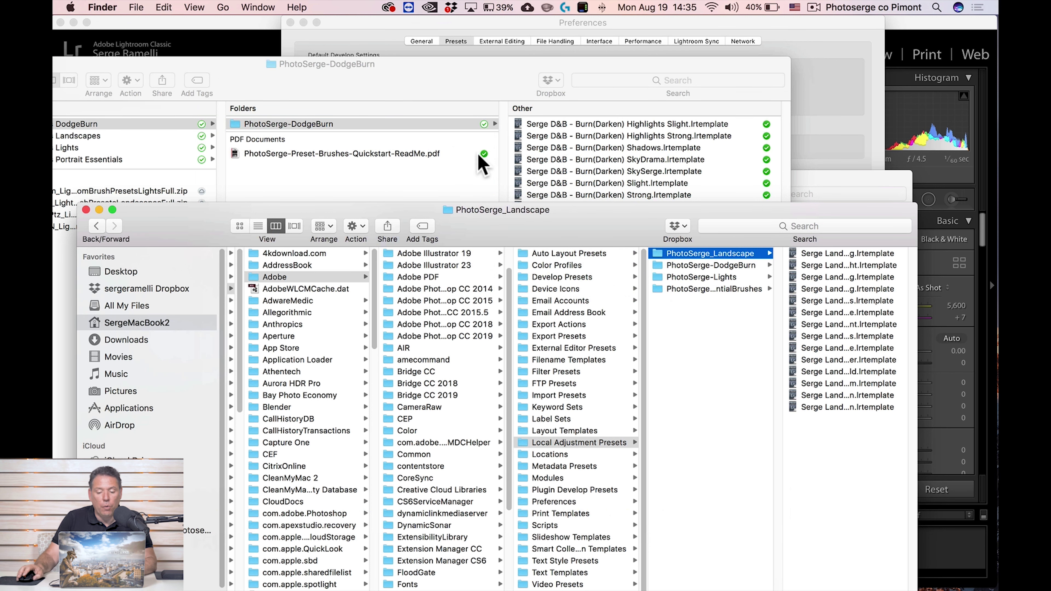
{"action": "double_click", "coordinate": [492, 84]}
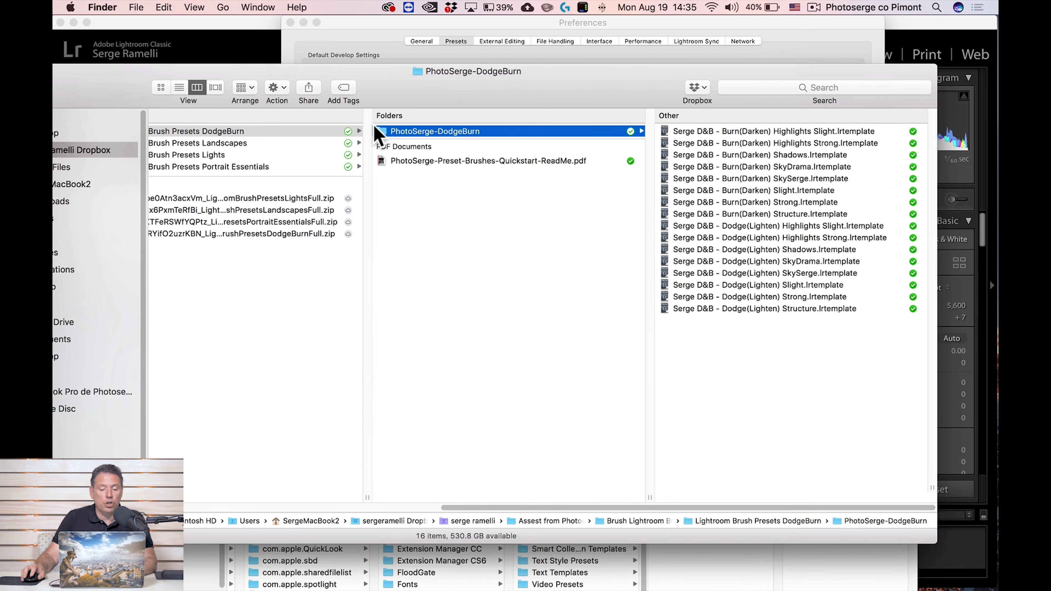
Step: View the Landscapes, Lights and Portrait Essentials PhotoSerge templates, then close Lightroom's Preferences
{"action": "left_click", "coordinate": [215, 142]}
{"action": "left_click", "coordinate": [501, 131]}
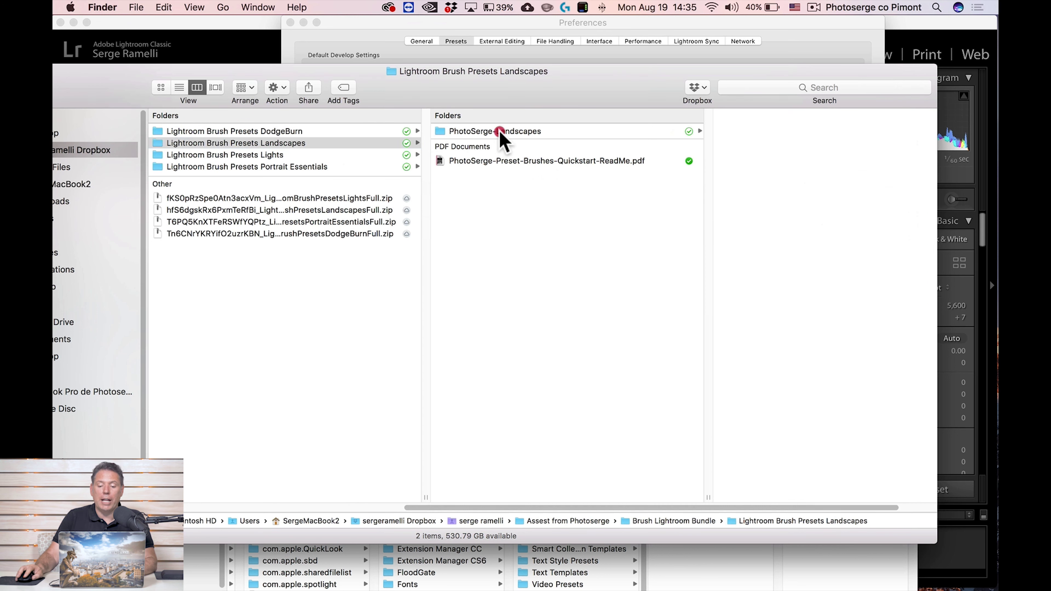
{"action": "left_click", "coordinate": [224, 155]}
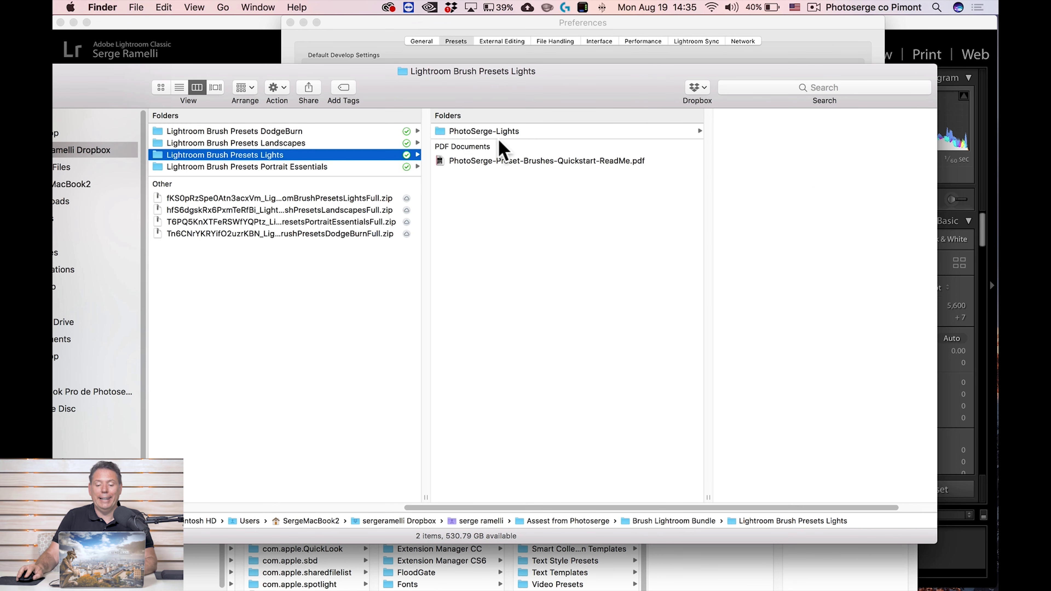
{"action": "left_click", "coordinate": [503, 131]}
{"action": "left_click", "coordinate": [248, 166]}
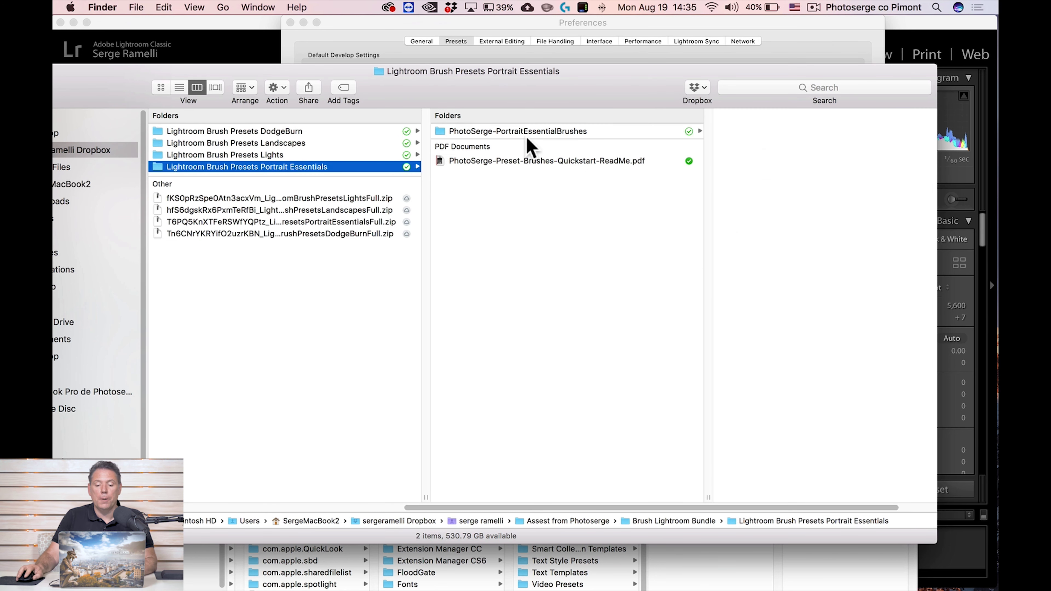
{"action": "left_click", "coordinate": [555, 131]}
{"action": "key", "text": "super+Tab"}
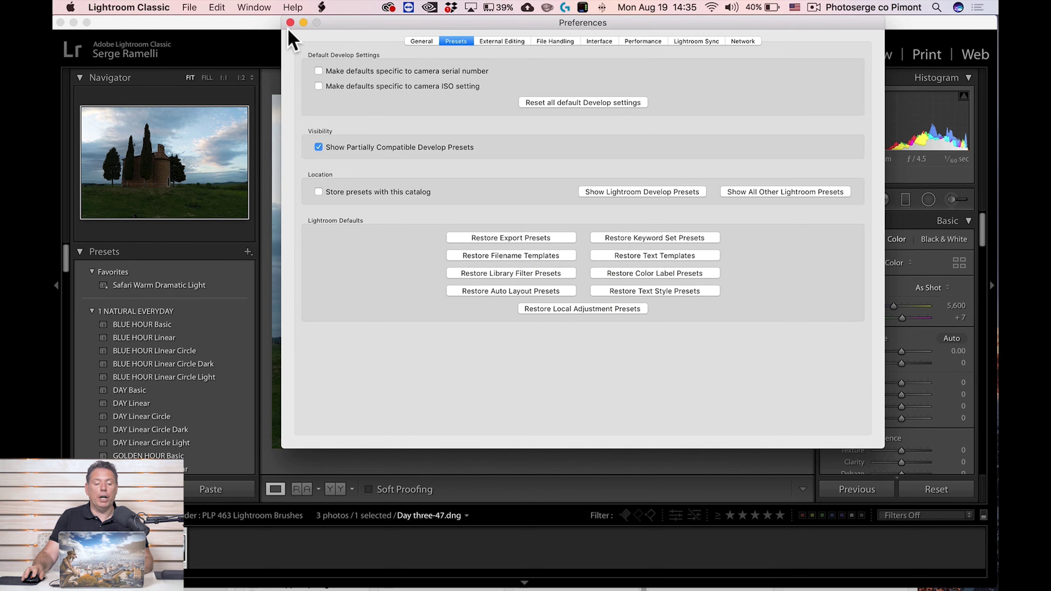
{"action": "left_click", "coordinate": [291, 22]}
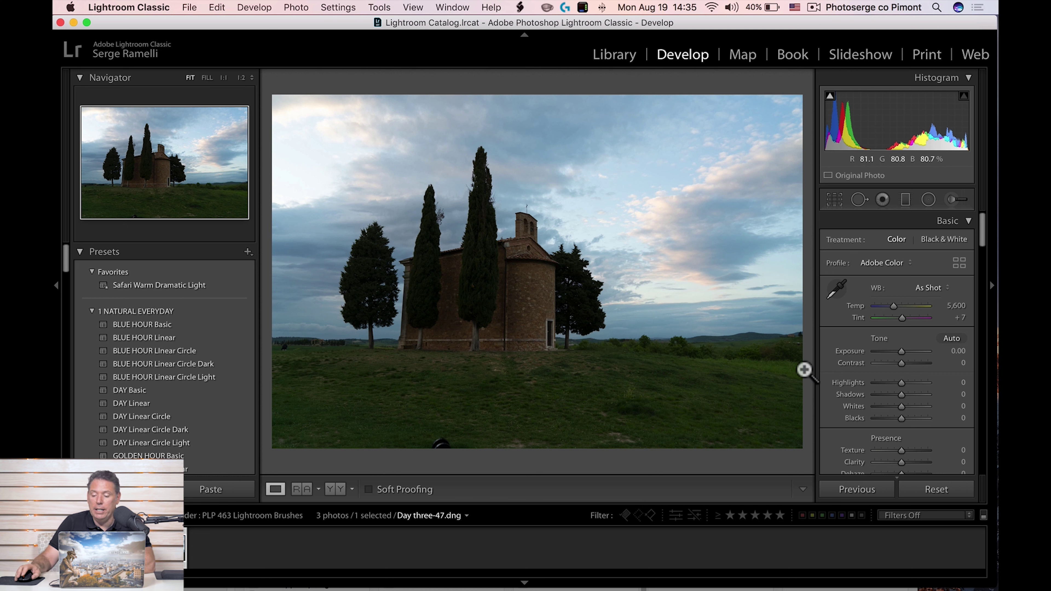
Step: Set Shadows +100, Highlights −100, Blacks −52 and Tint +12 on the chapel photo
{"action": "left_click_drag", "start_coordinate": [917, 395], "coordinate": [955, 403]}
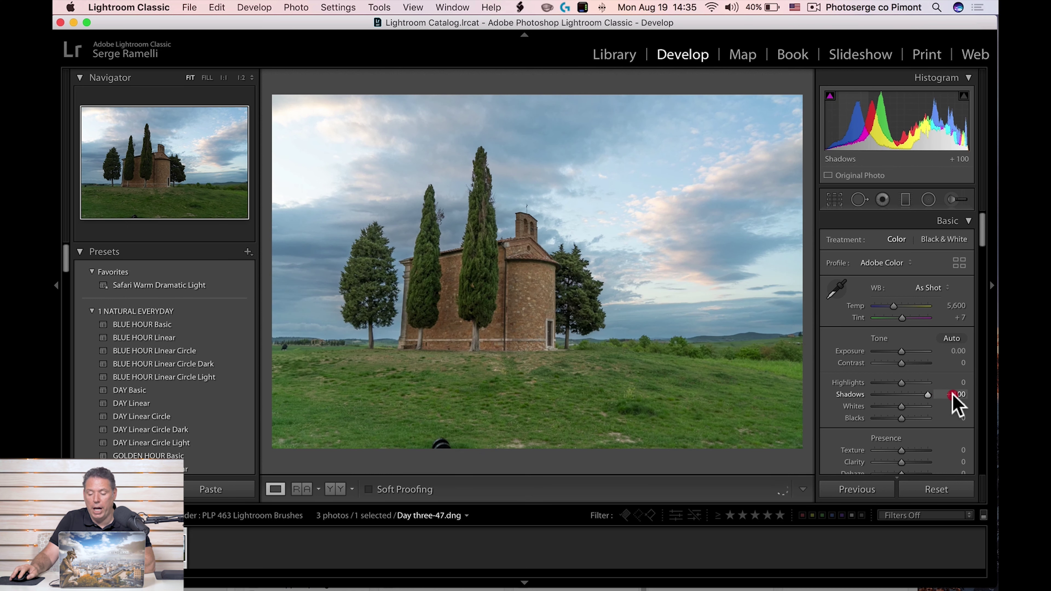
{"action": "left_click_drag", "start_coordinate": [901, 382], "coordinate": [866, 382]}
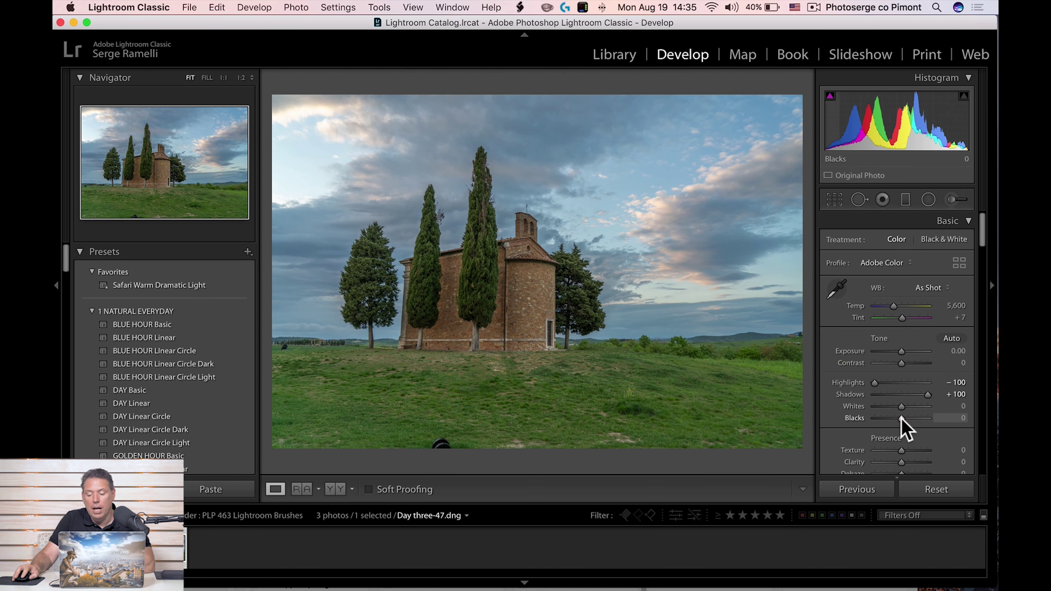
{"action": "mouse_move", "coordinate": [903, 418]}
{"action": "left_mouse_down"}
{"action": "mouse_move", "coordinate": [881, 419]}
{"action": "mouse_move", "coordinate": [907, 407]}
{"action": "left_mouse_up"}
{"action": "left_click_drag", "start_coordinate": [902, 318], "coordinate": [908, 317]}
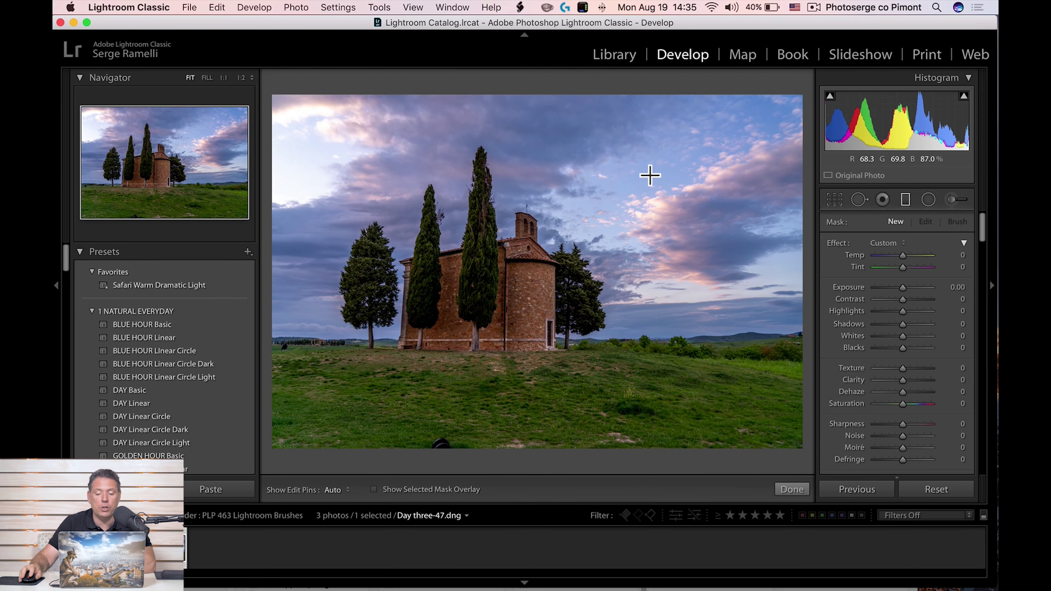
Step: Draw a graduated filter across the sky and apply the Sky Warm effect preset
{"action": "mouse_move", "coordinate": [596, 157]}
{"action": "left_mouse_down"}
{"action": "mouse_move", "coordinate": [608, 317]}
{"action": "mouse_move", "coordinate": [593, 317]}
{"action": "left_mouse_up"}
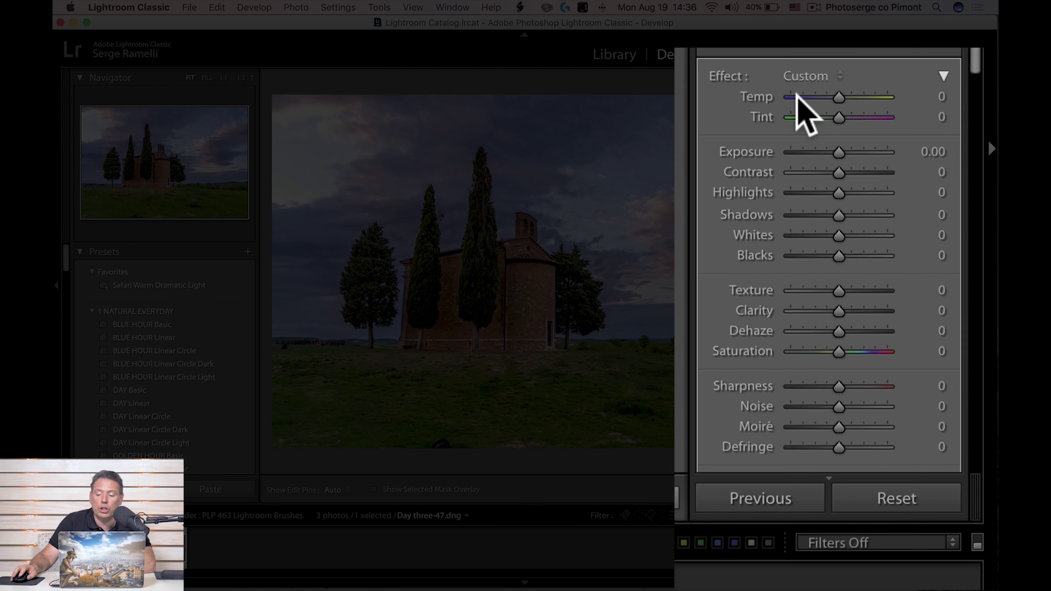
{"action": "left_click", "coordinate": [888, 243]}
{"action": "scroll", "coordinate": [811, 125], "scroll_direction": "down", "scroll_amount": 8}
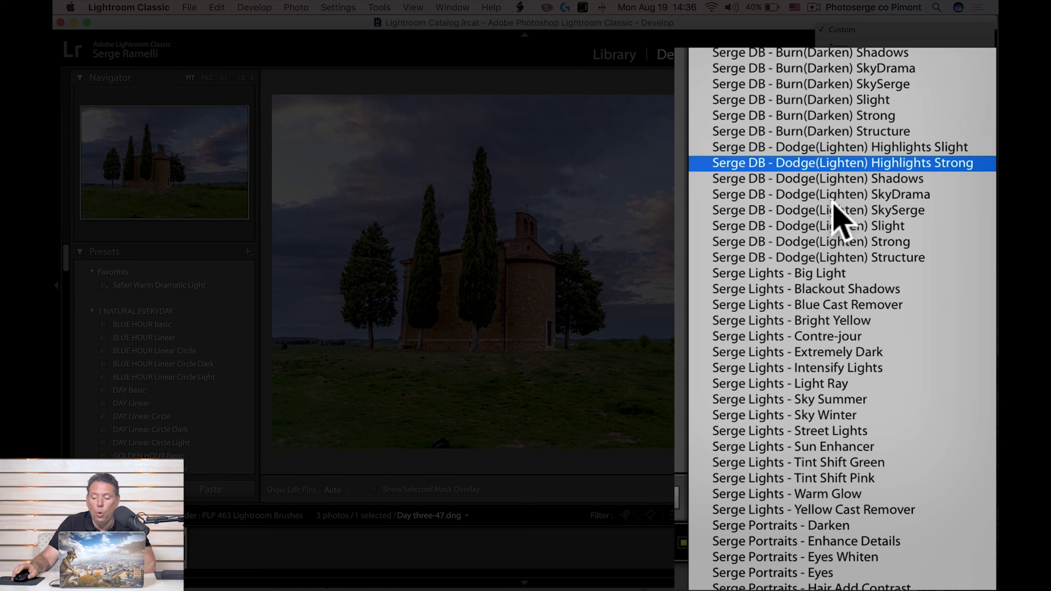
{"action": "scroll", "coordinate": [774, 211], "scroll_direction": "down", "scroll_amount": 8}
{"action": "scroll", "coordinate": [838, 165], "scroll_direction": "up", "scroll_amount": 5}
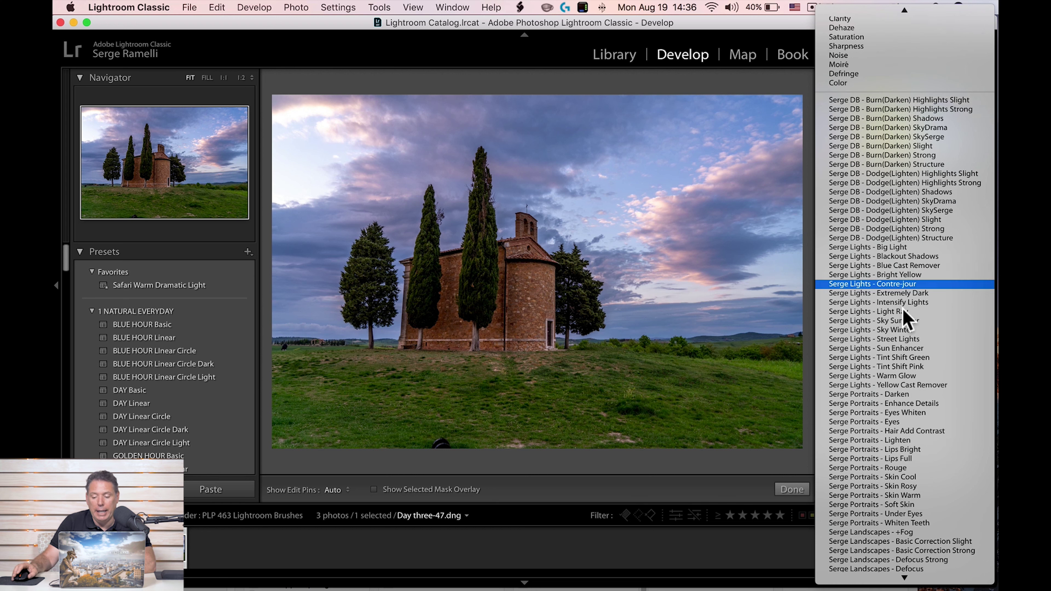
{"action": "scroll", "coordinate": [923, 422], "scroll_direction": "down", "scroll_amount": 3}
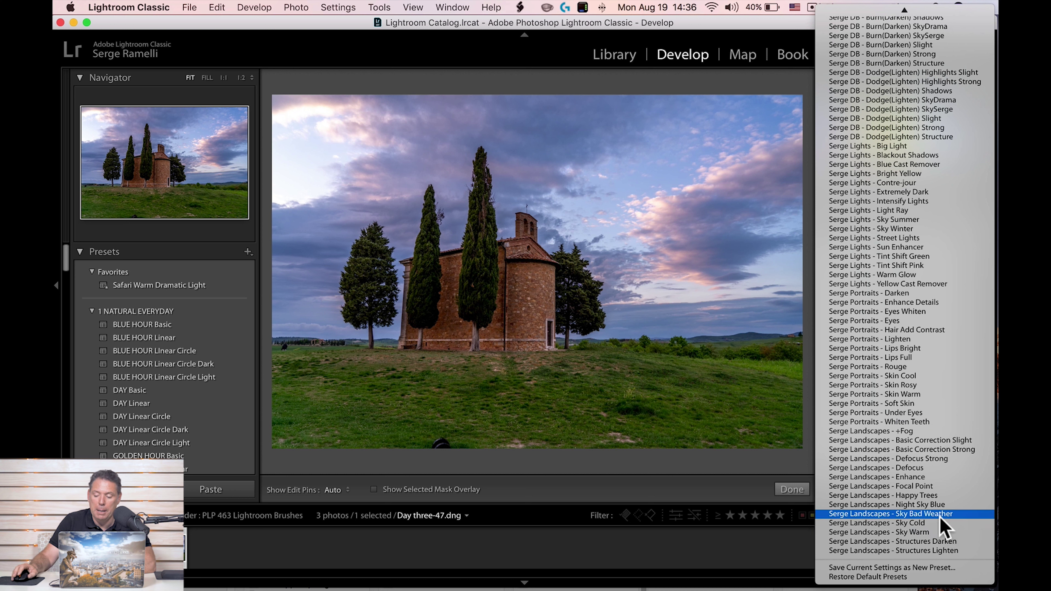
{"action": "left_click", "coordinate": [934, 533]}
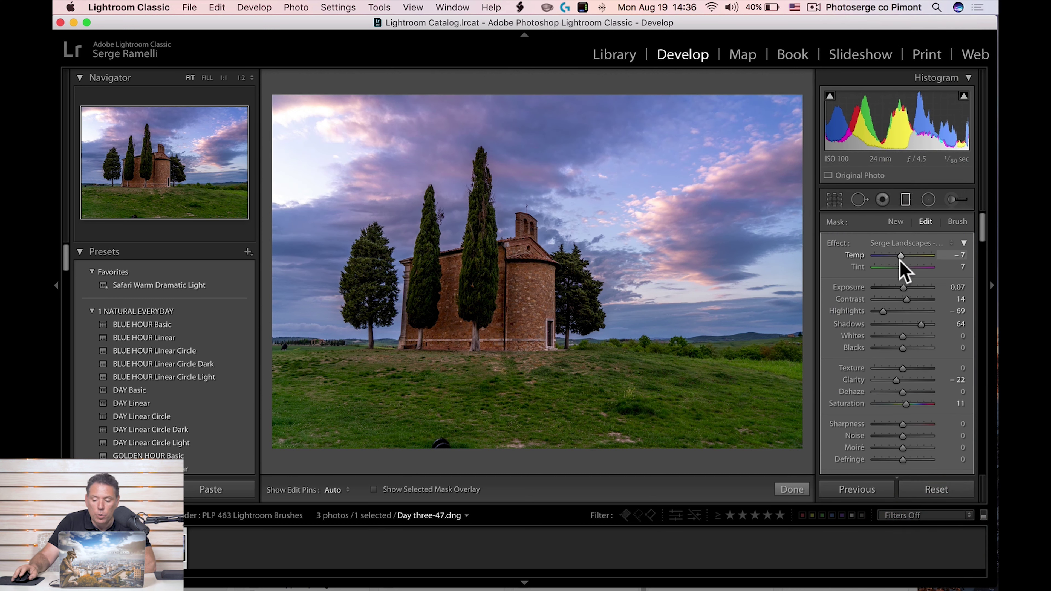
Step: Switch the filter effect to Burn(Darken) Strong, then settle on Burn(Darken) SkyDrama
{"action": "left_click", "coordinate": [911, 243]}
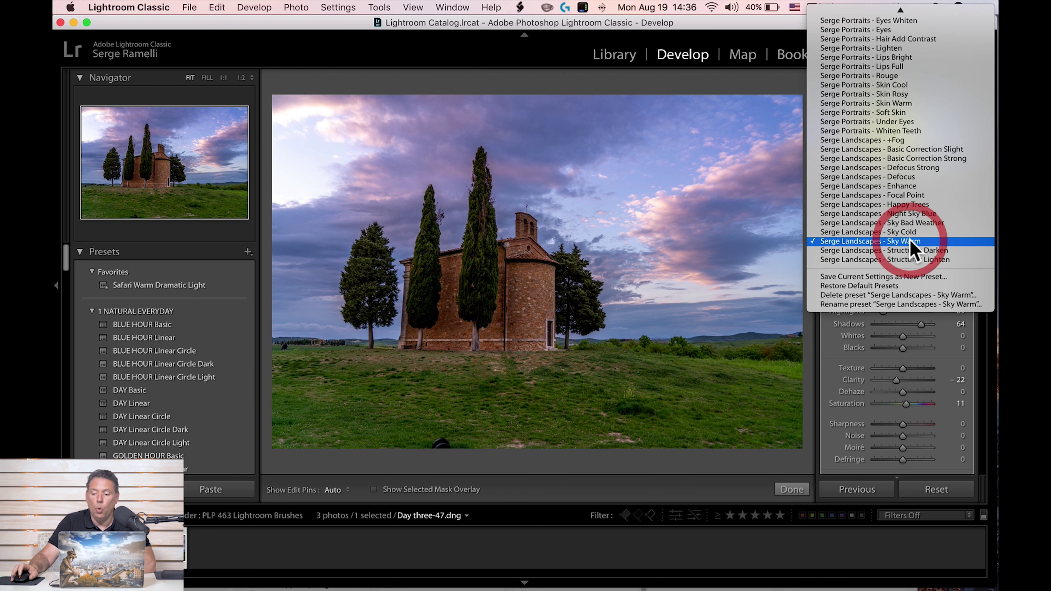
{"action": "scroll", "coordinate": [910, 242], "scroll_direction": "up", "scroll_amount": 5}
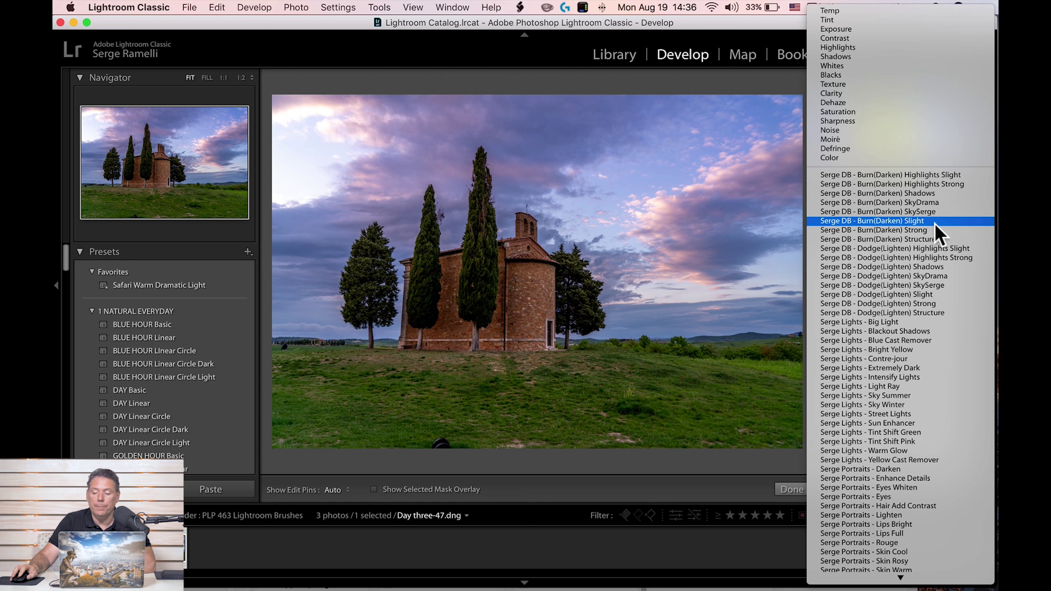
{"action": "left_click", "coordinate": [943, 231]}
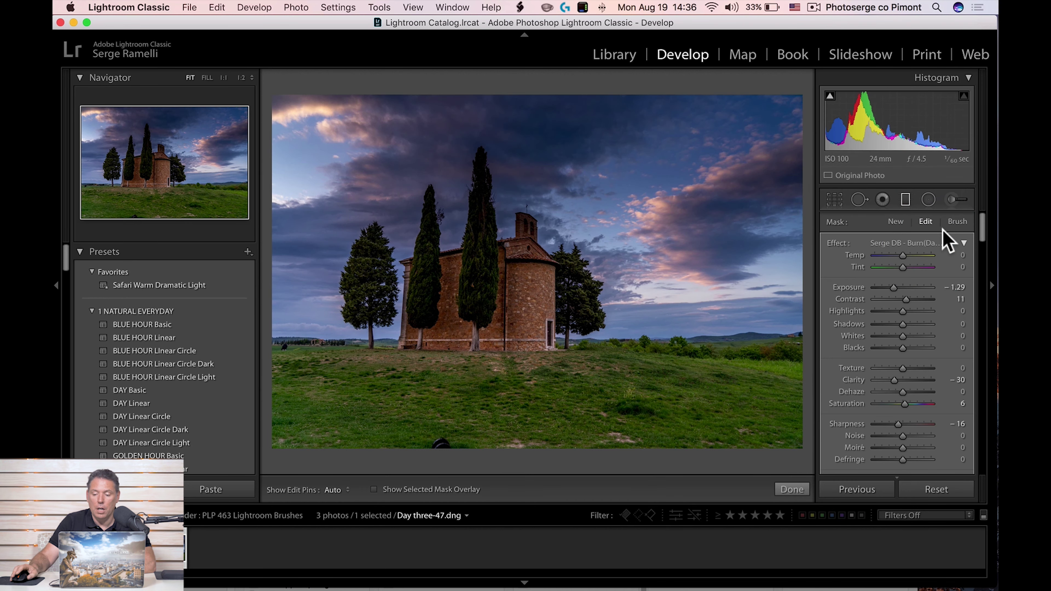
{"action": "left_click", "coordinate": [920, 244]}
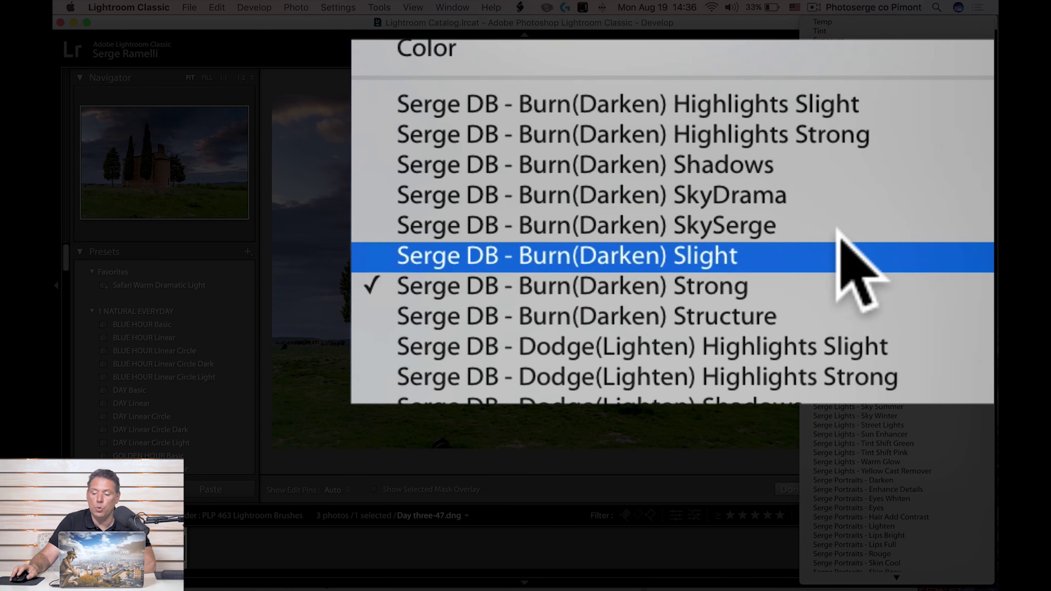
{"action": "left_click", "coordinate": [947, 219]}
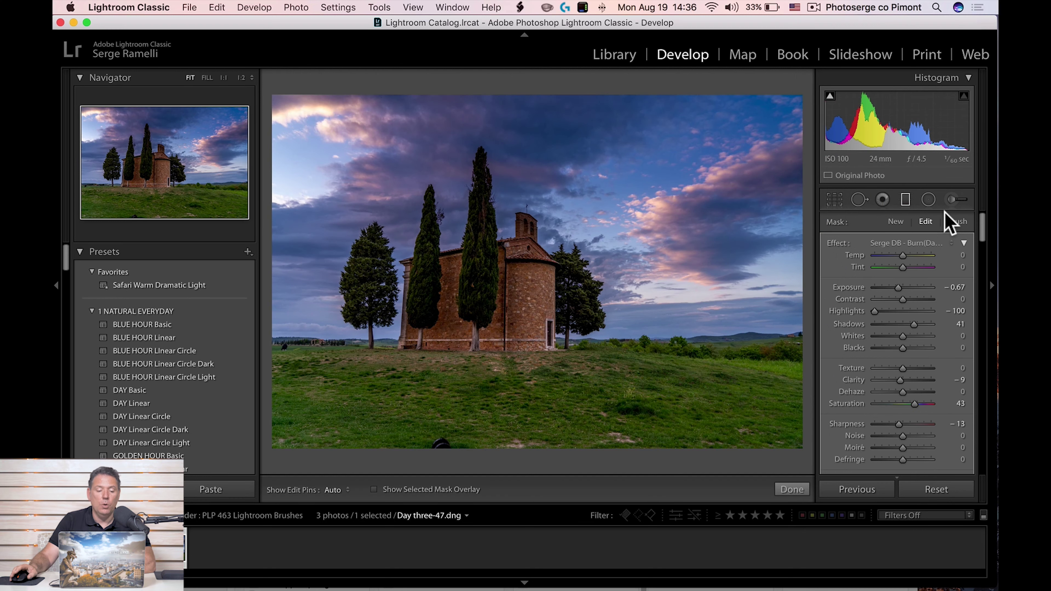
Step: Redraw the graduated filter over the sky, toggle it off and on to compare, and finish
{"action": "left_click_drag", "start_coordinate": [551, 394], "coordinate": [549, 267]}
{"action": "left_click_drag", "start_coordinate": [549, 331], "coordinate": [547, 432]}
{"action": "left_click_drag", "start_coordinate": [596, 242], "coordinate": [613, 194]}
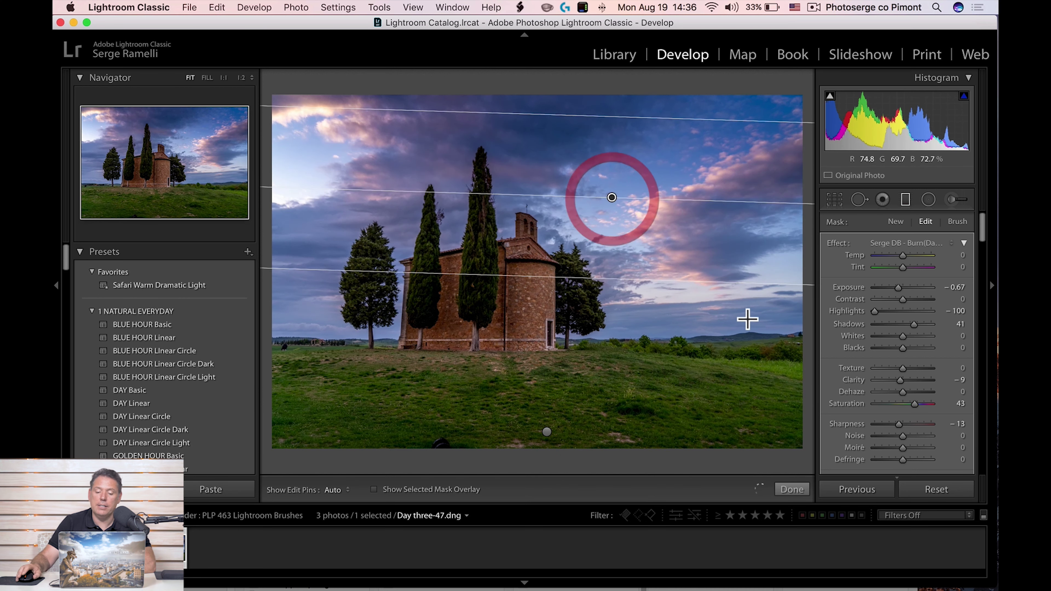
{"action": "scroll", "coordinate": [868, 364], "scroll_direction": "down", "scroll_amount": 3}
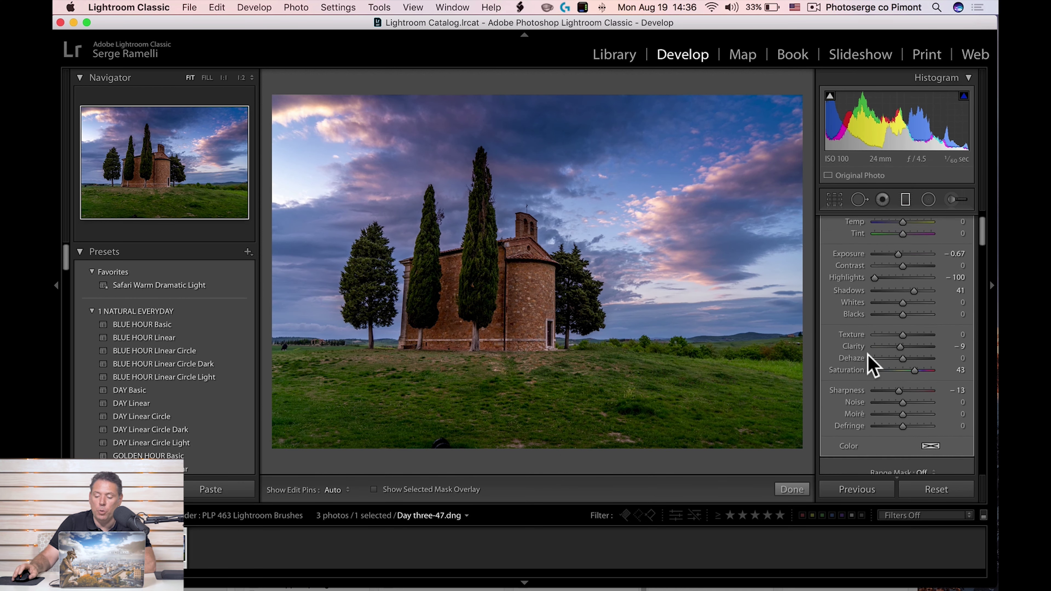
{"action": "scroll", "coordinate": [876, 393], "scroll_direction": "down", "scroll_amount": 4}
{"action": "left_click", "coordinate": [829, 379]}
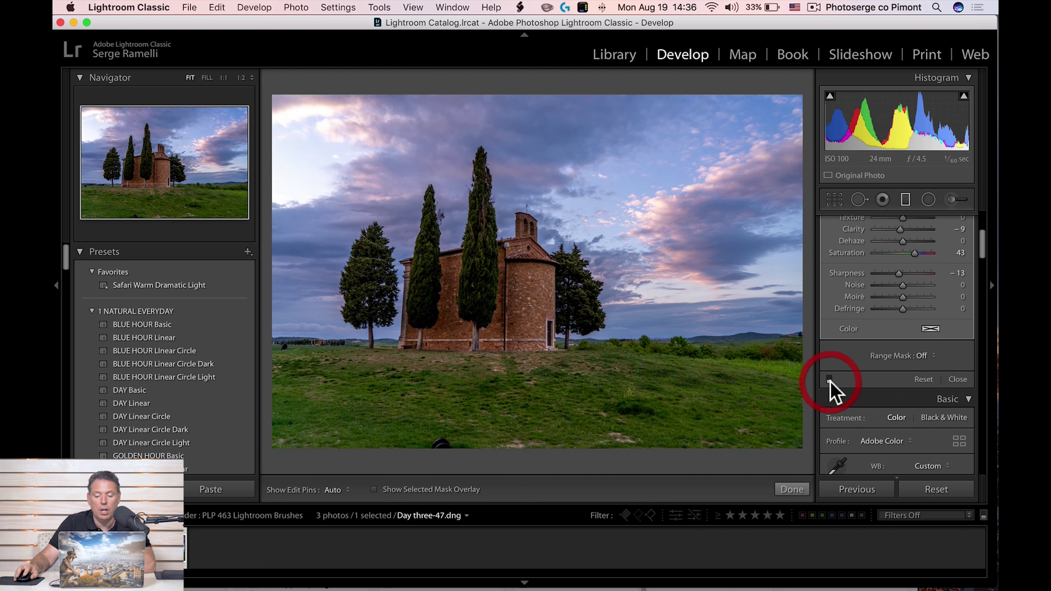
{"action": "left_click", "coordinate": [830, 380]}
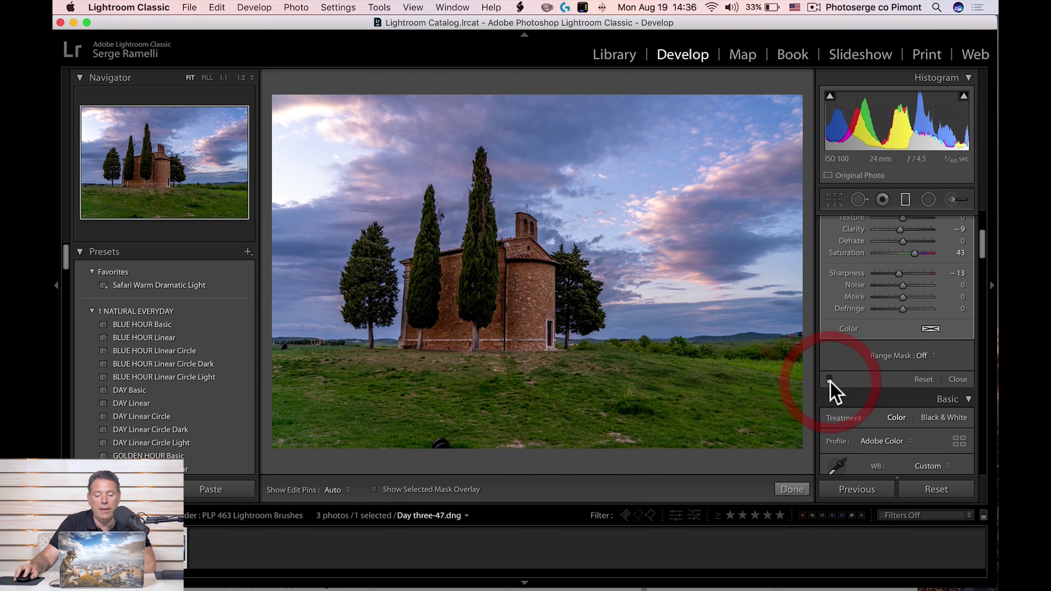
{"action": "left_click", "coordinate": [829, 379]}
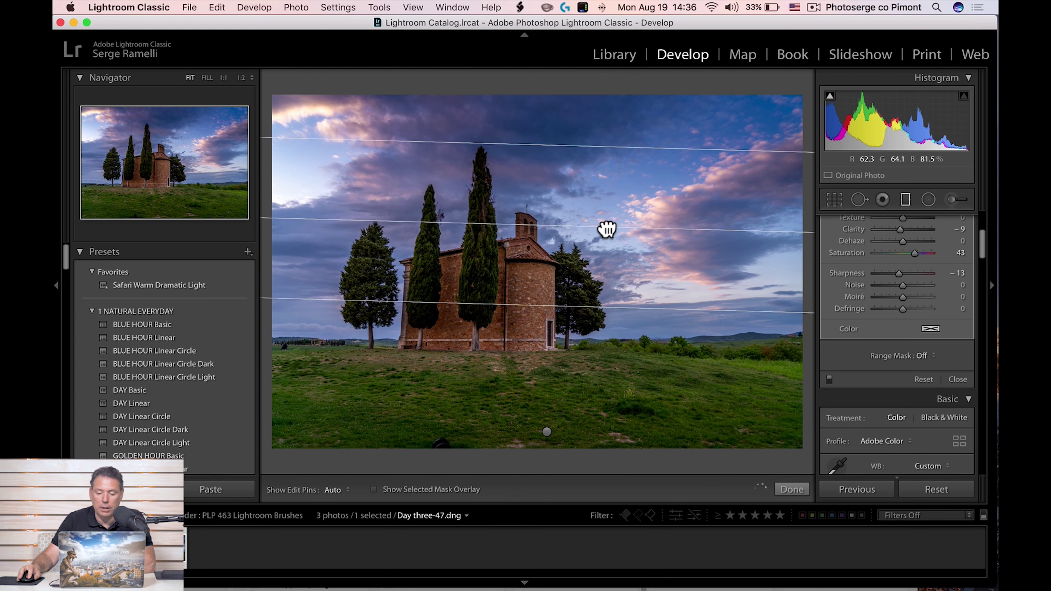
{"action": "left_click", "coordinate": [605, 223]}
{"action": "left_click", "coordinate": [791, 489]}
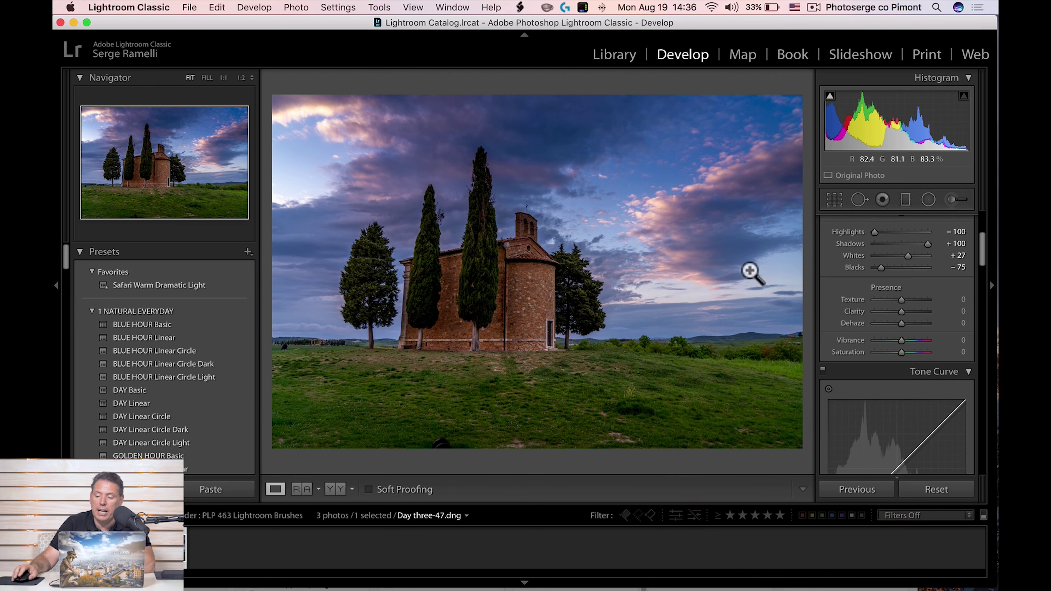
Step: Add a radial filter around the church using the Dodge(Lighten) Slight preset
{"action": "key", "text": "shift+m"}
{"action": "left_click_drag", "start_coordinate": [522, 294], "coordinate": [688, 389]}
{"action": "left_click", "coordinate": [901, 243]}
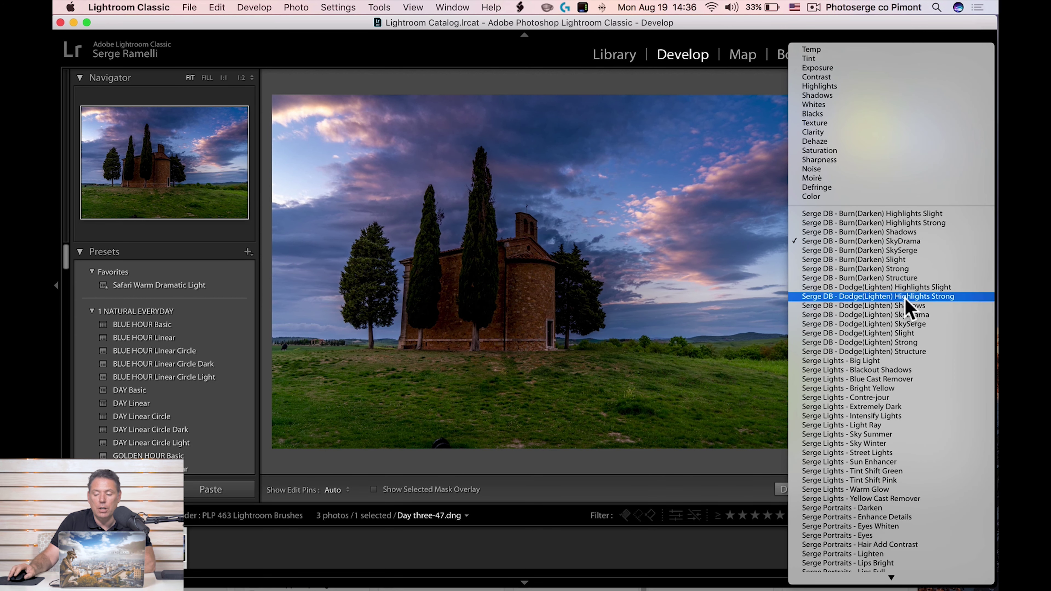
{"action": "left_click", "coordinate": [937, 352]}
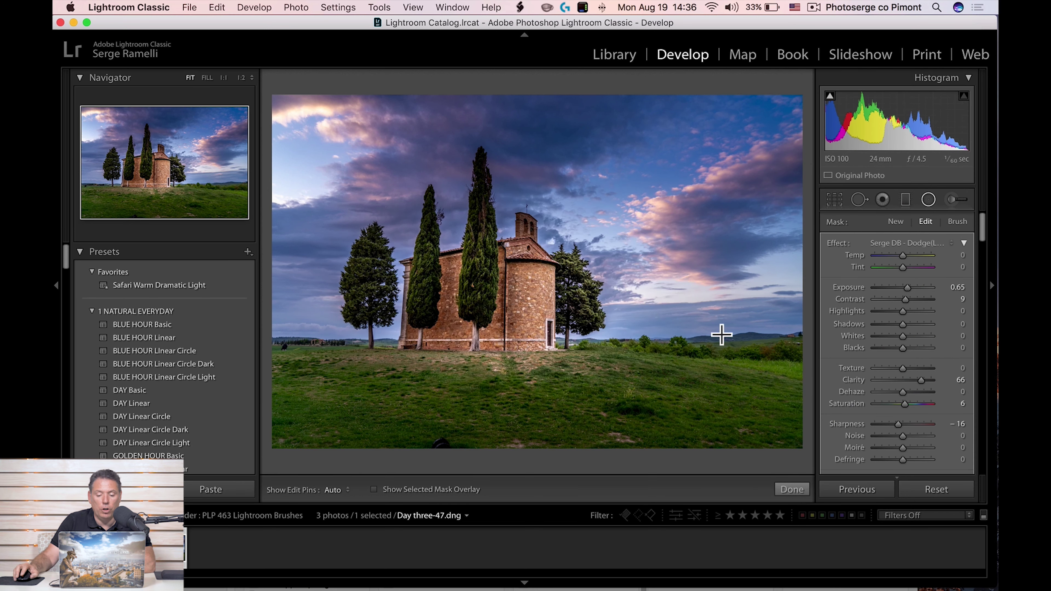
{"action": "left_click", "coordinate": [913, 244]}
{"action": "left_click", "coordinate": [919, 224]}
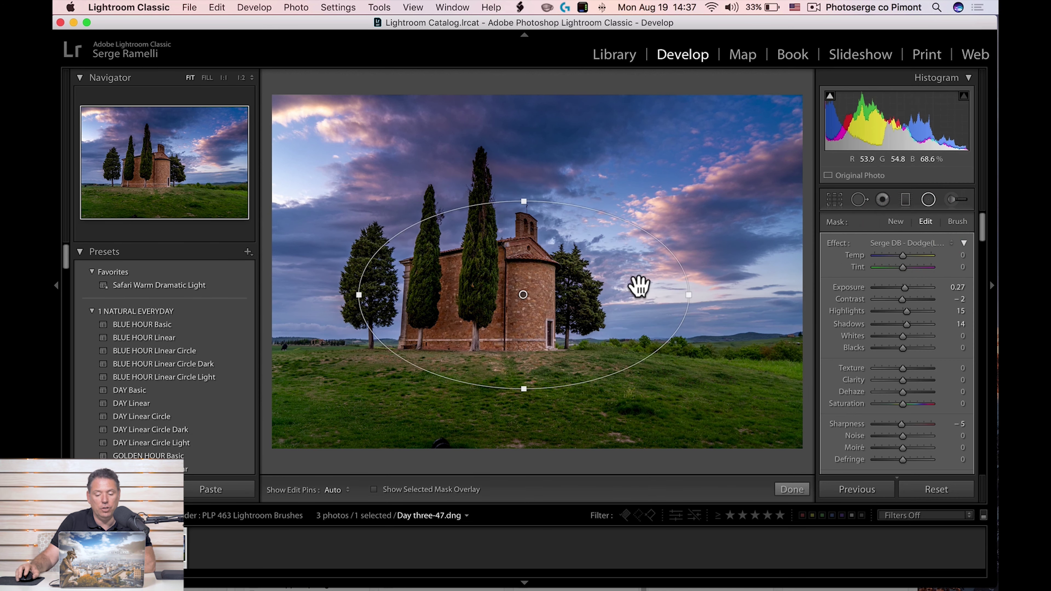
{"action": "left_click_drag", "start_coordinate": [589, 338], "coordinate": [602, 292]}
{"action": "left_click", "coordinate": [792, 489]}
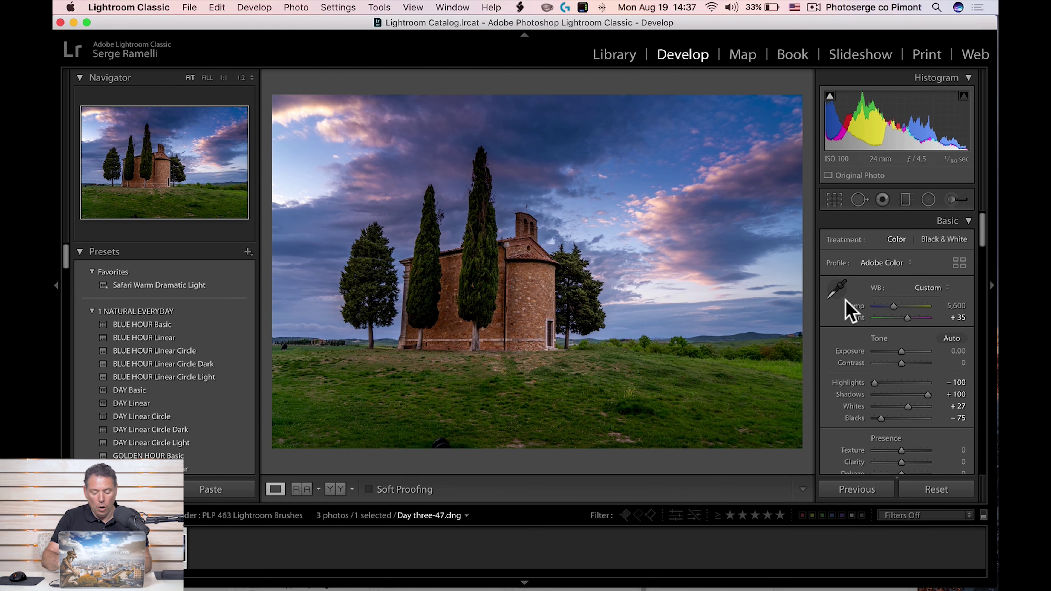
Step: Make a default-settings copy of the photo and move to Gate Louvre-2.arw
{"action": "right_click", "coordinate": [167, 547]}
{"action": "left_click", "coordinate": [248, 415]}
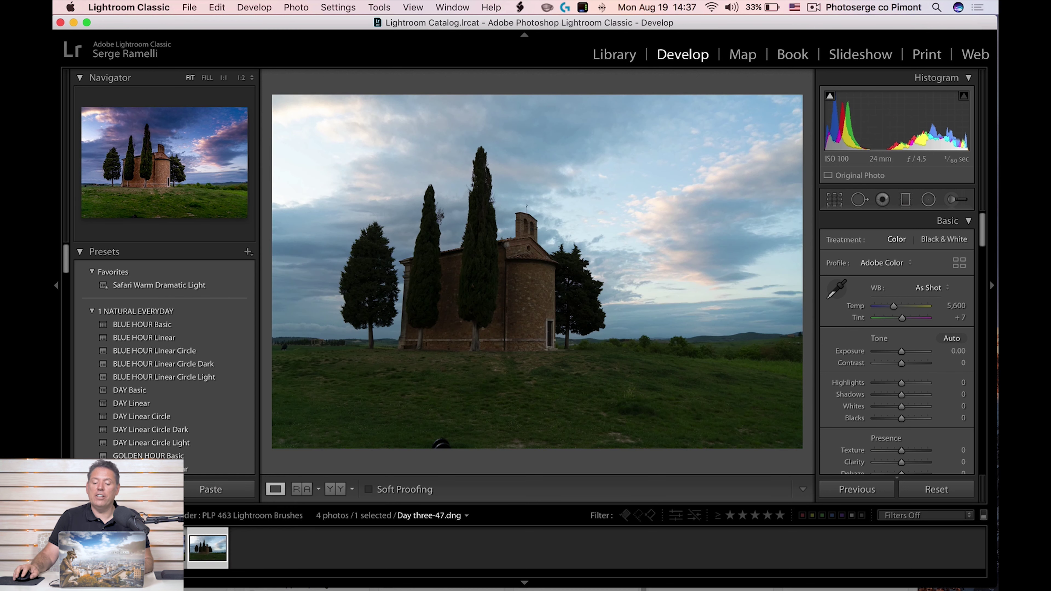
{"action": "left_click", "coordinate": [168, 538]}
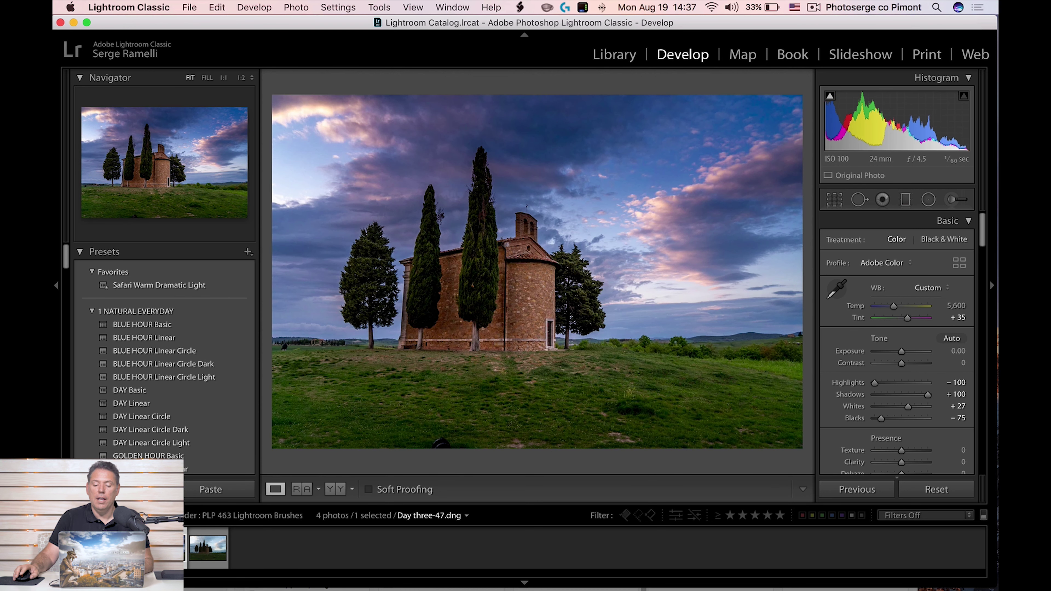
{"action": "key", "text": "Left"}
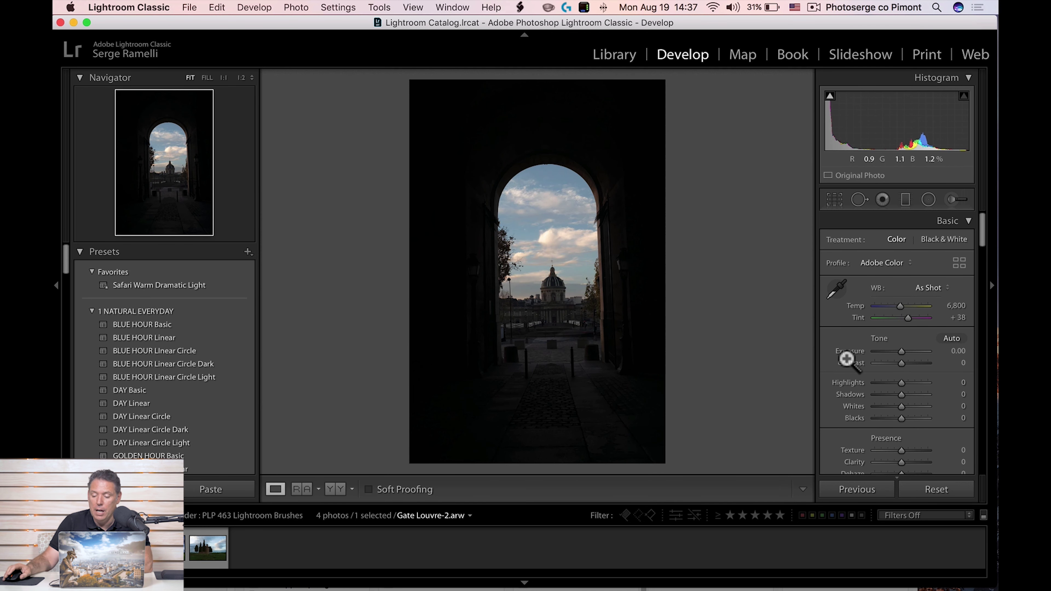
Step: Set Shadows +100, Highlights −100, raise Exposure and set Blacks −20 on the archway
{"action": "left_click_drag", "start_coordinate": [920, 396], "coordinate": [869, 383]}
{"action": "left_click_drag", "start_coordinate": [902, 352], "coordinate": [908, 352]}
{"action": "left_click_drag", "start_coordinate": [898, 418], "coordinate": [896, 418]}
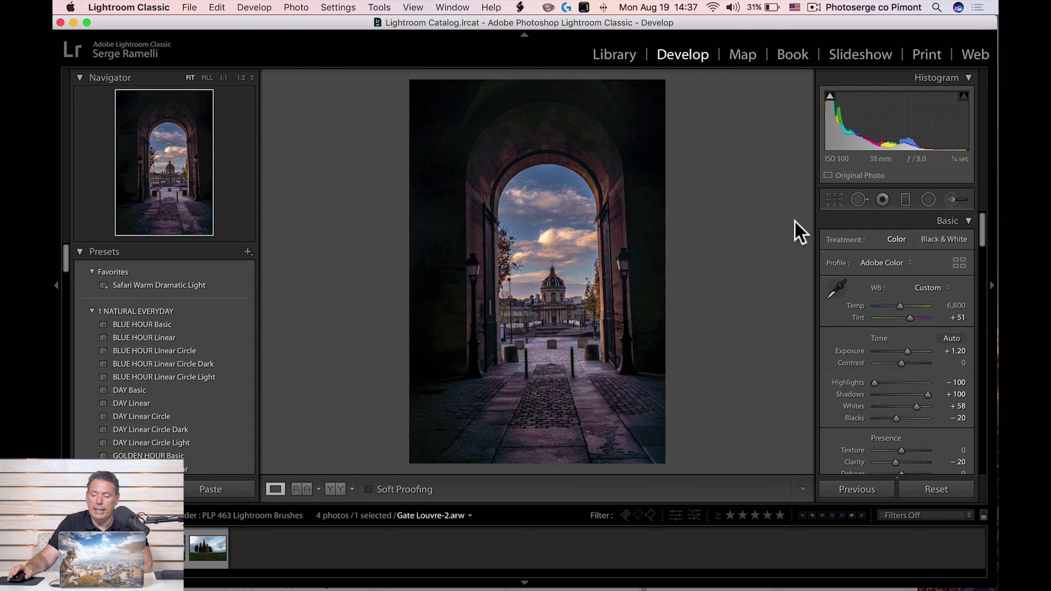
Step: Apply Upright Auto perspective correction in the Transform panel
{"action": "scroll", "coordinate": [899, 323], "scroll_direction": "down", "scroll_amount": 15}
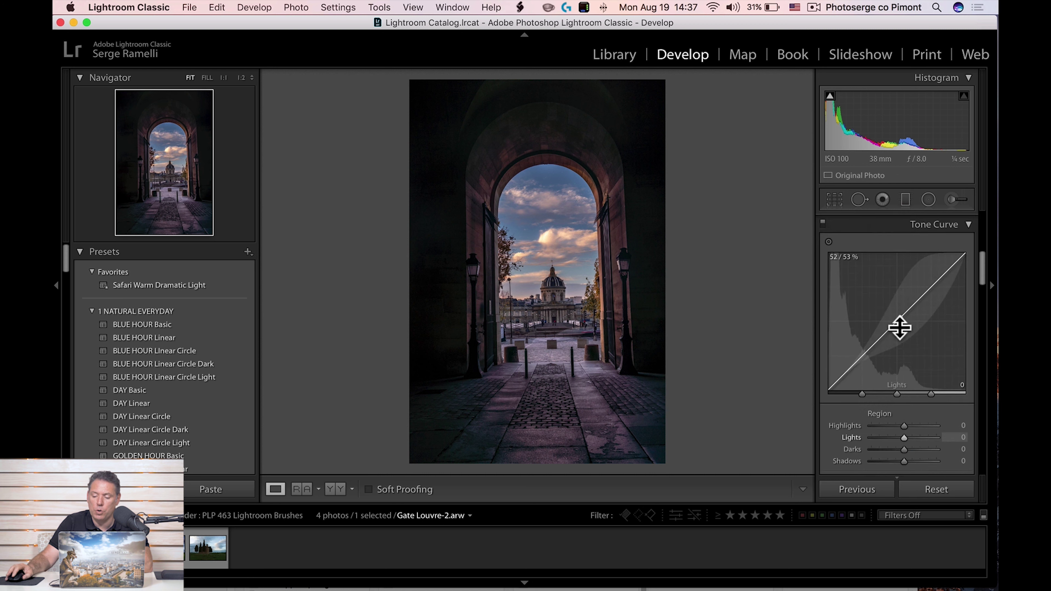
{"action": "scroll", "coordinate": [901, 334], "scroll_direction": "down", "scroll_amount": 6}
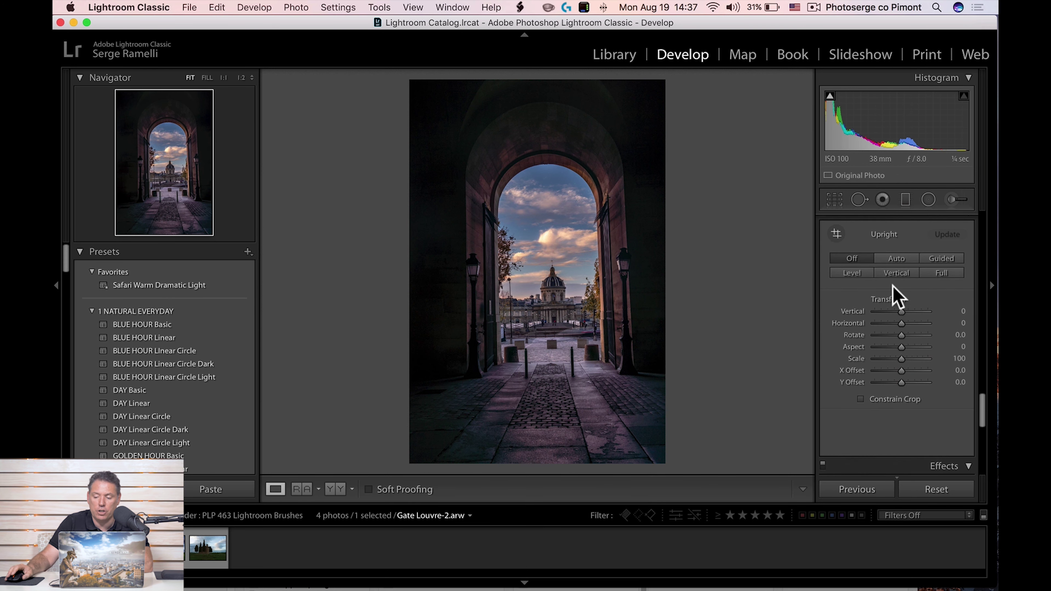
{"action": "left_click", "coordinate": [896, 259]}
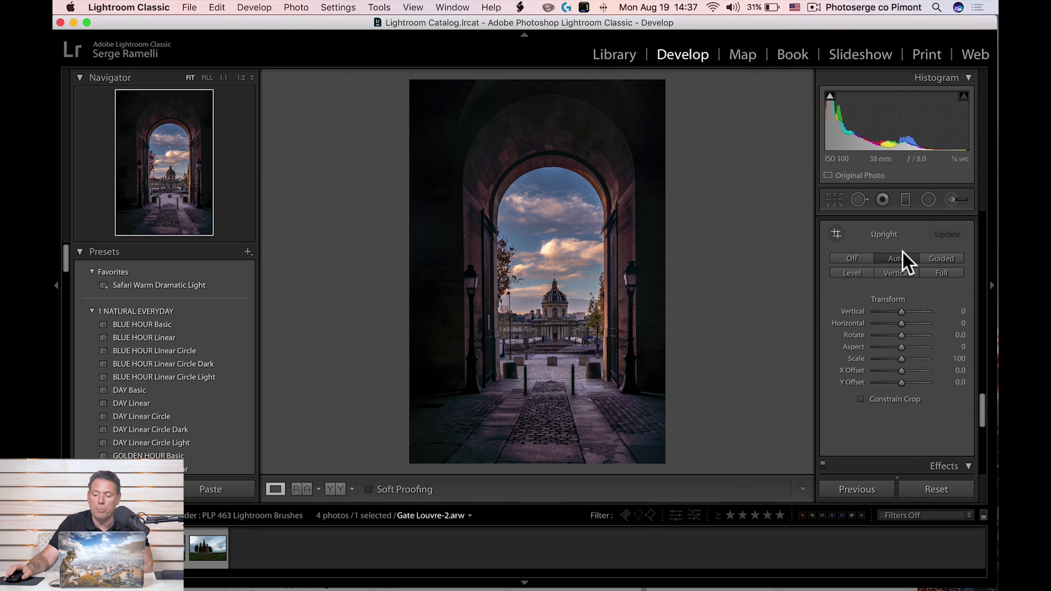
Step: Crop the archway photo tighter at a 4 x 5 ratio and set Contrast to +37
{"action": "left_click", "coordinate": [833, 200]}
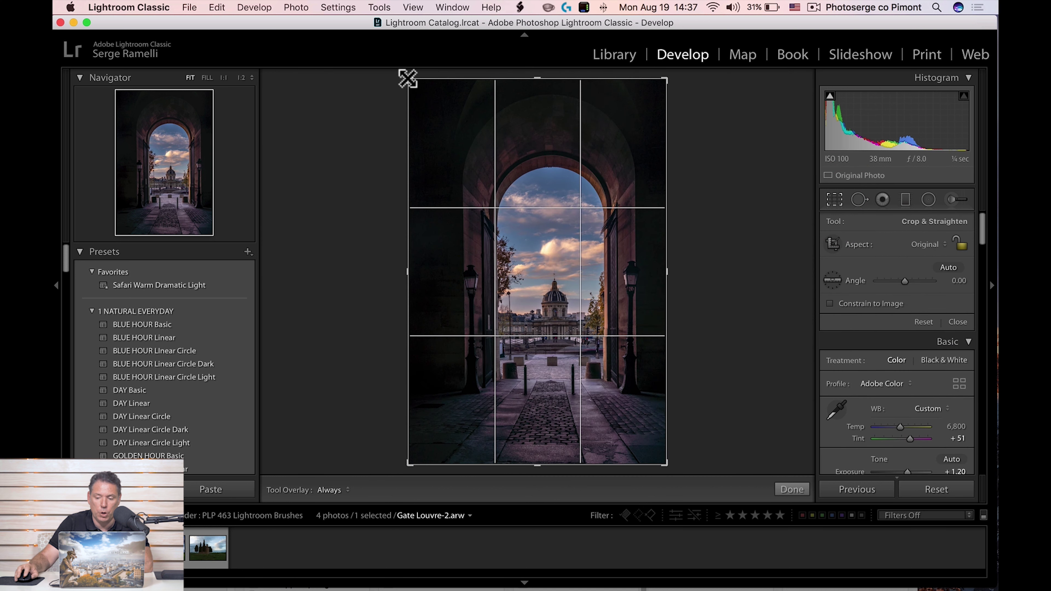
{"action": "left_click", "coordinate": [935, 248]}
{"action": "left_click", "coordinate": [931, 278]}
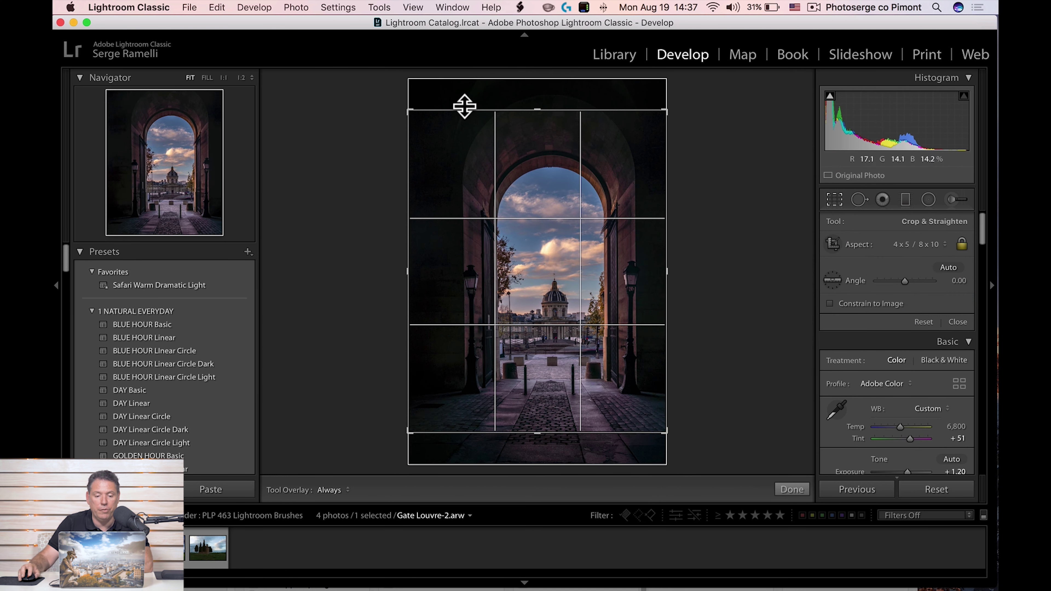
{"action": "left_click_drag", "start_coordinate": [413, 116], "coordinate": [435, 120]}
{"action": "key", "text": "Return"}
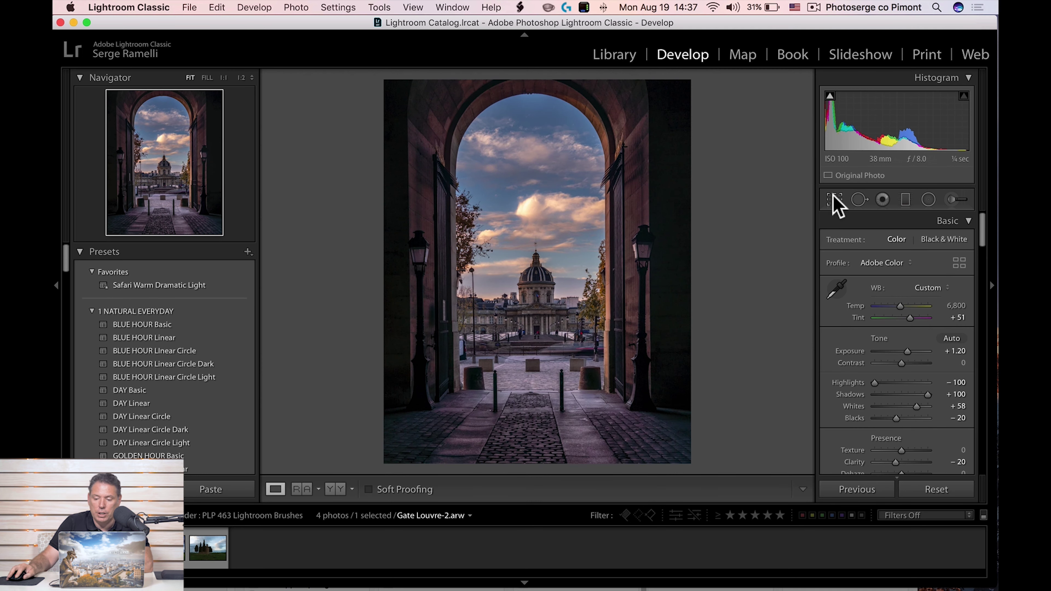
{"action": "left_click", "coordinate": [835, 200]}
{"action": "left_click_drag", "start_coordinate": [429, 134], "coordinate": [430, 129]}
{"action": "key", "text": "Return"}
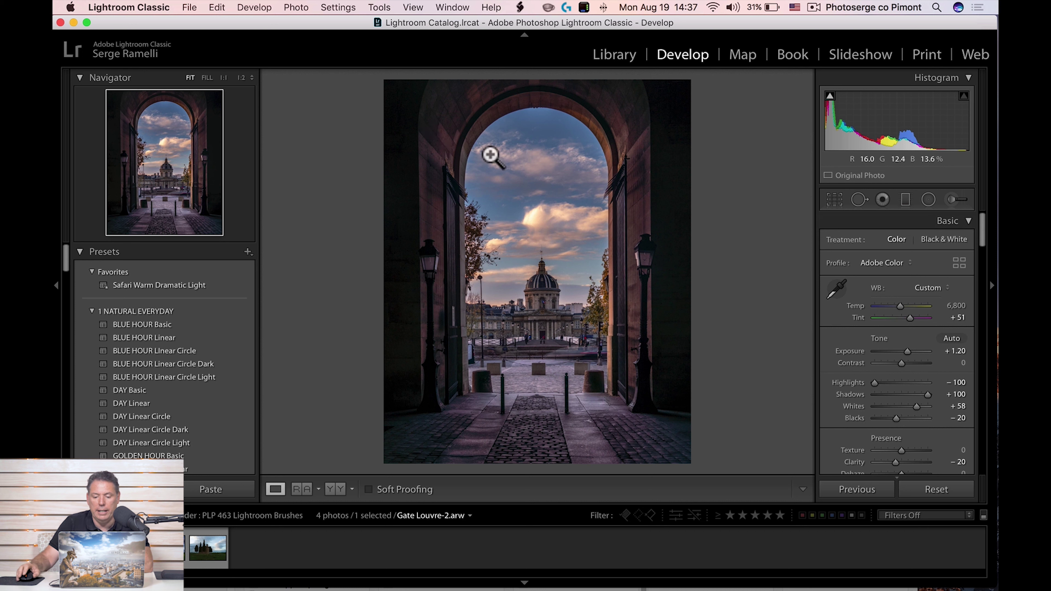
{"action": "left_click", "coordinate": [910, 362]}
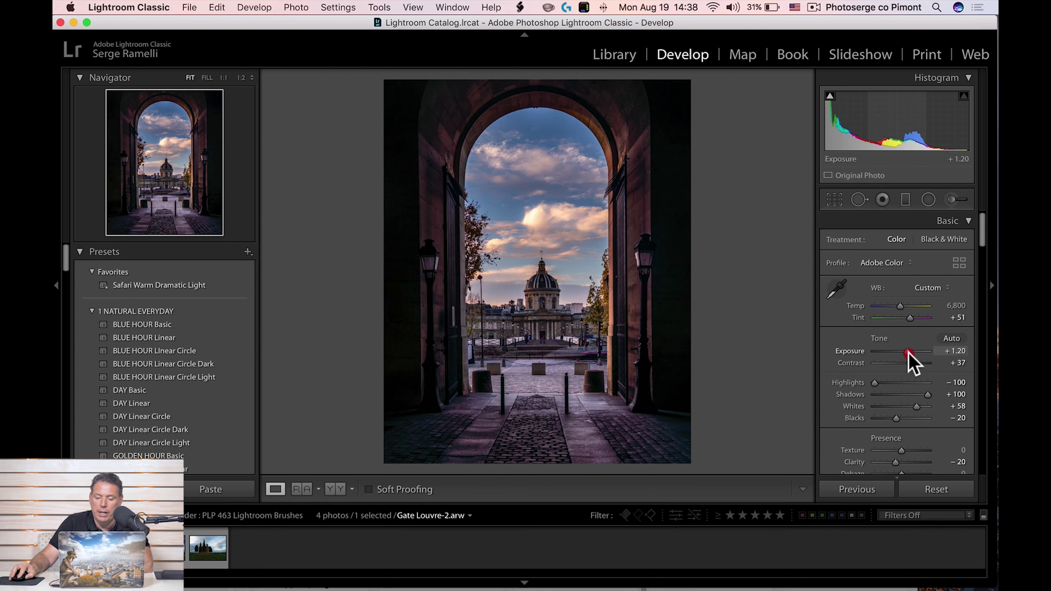
Step: Load the Serge Lights - Street Lights effect into the Adjustment Brush
{"action": "left_click", "coordinate": [954, 200]}
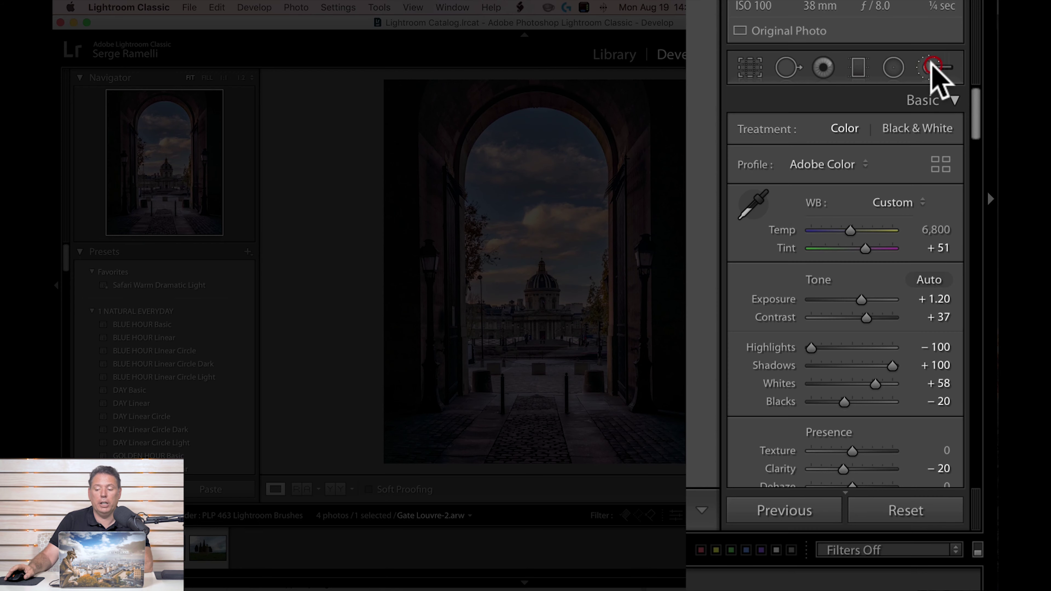
{"action": "left_click", "coordinate": [887, 136]}
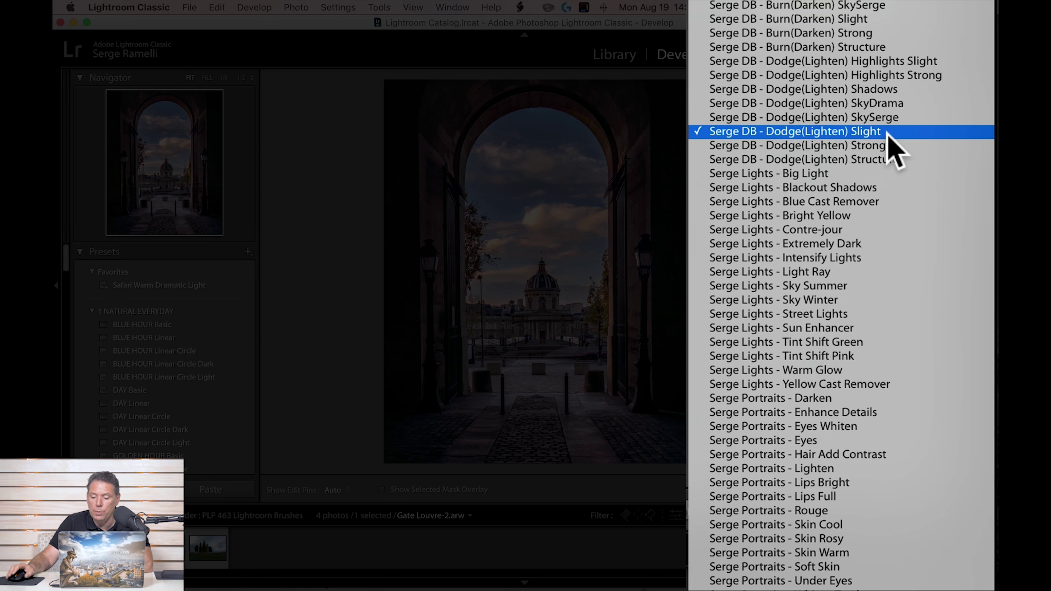
{"action": "left_click", "coordinate": [885, 315]}
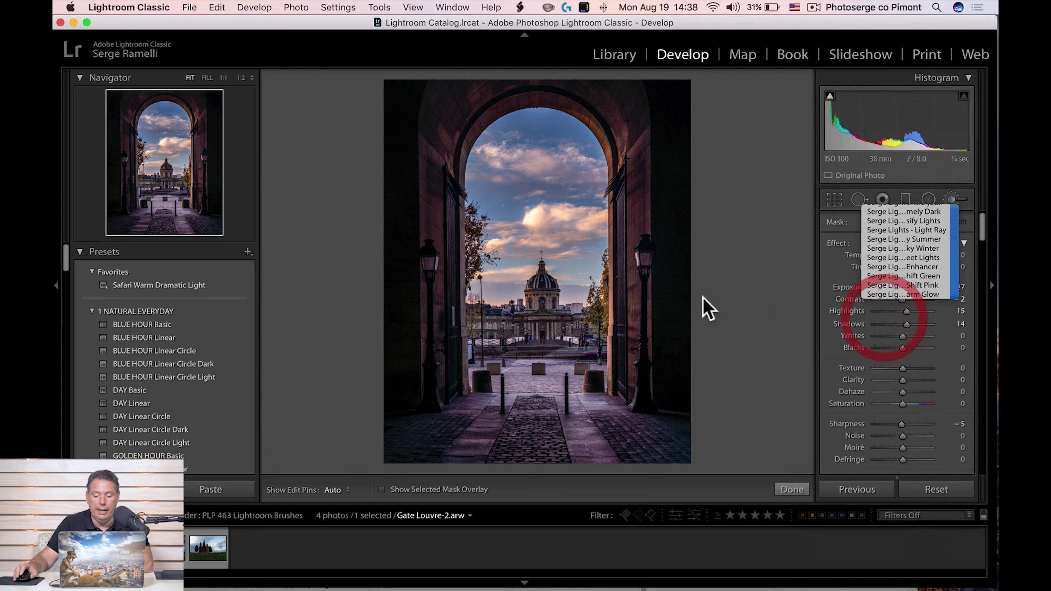
Step: At 1:1, paint both lamp glasses and raise the brush Exposure to 2.67
{"action": "left_click", "coordinate": [646, 259]}
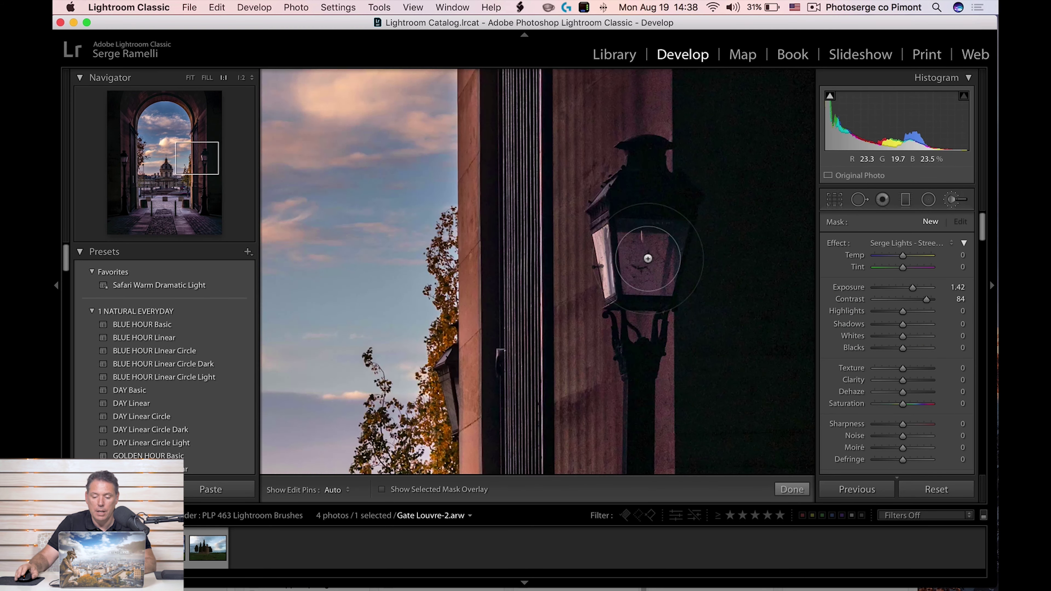
{"action": "left_click_drag", "start_coordinate": [634, 258], "coordinate": [640, 243]}
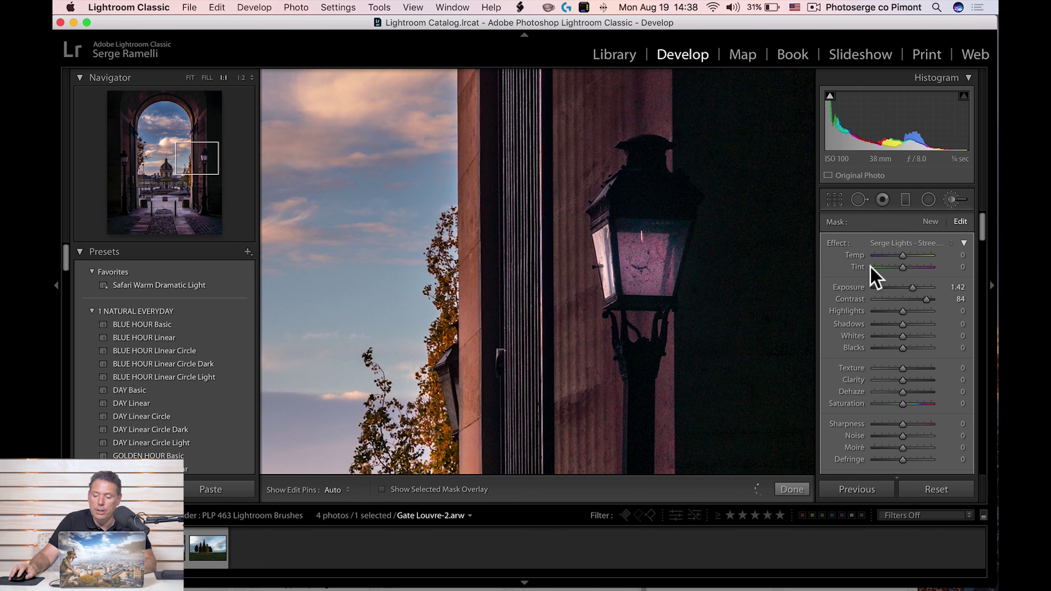
{"action": "left_click_drag", "start_coordinate": [921, 289], "coordinate": [922, 288]}
{"action": "scroll", "coordinate": [453, 254], "scroll_direction": "left", "scroll_amount": 15}
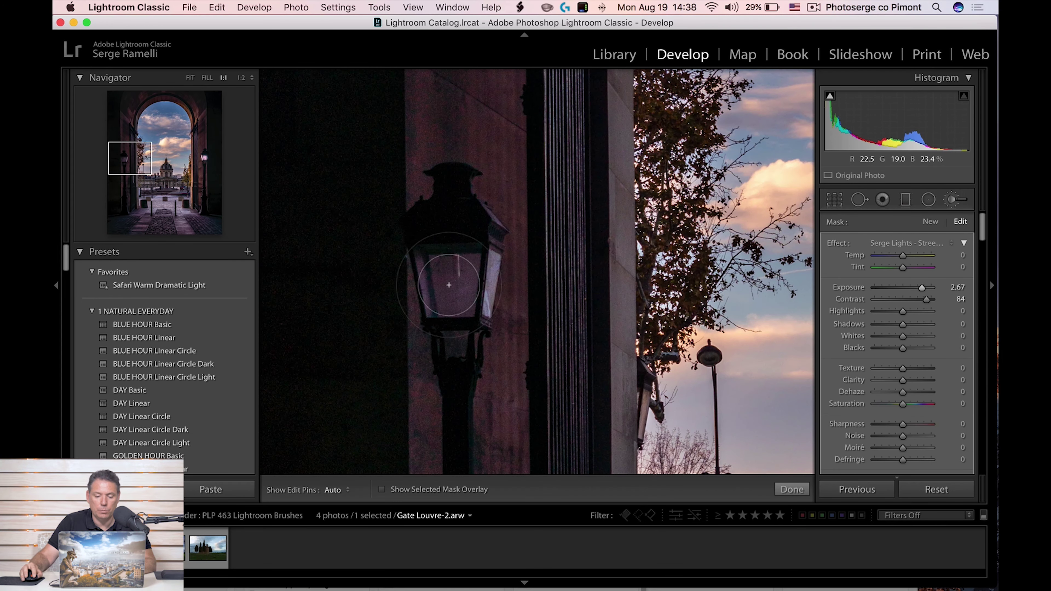
{"action": "left_click_drag", "start_coordinate": [449, 285], "coordinate": [454, 275]}
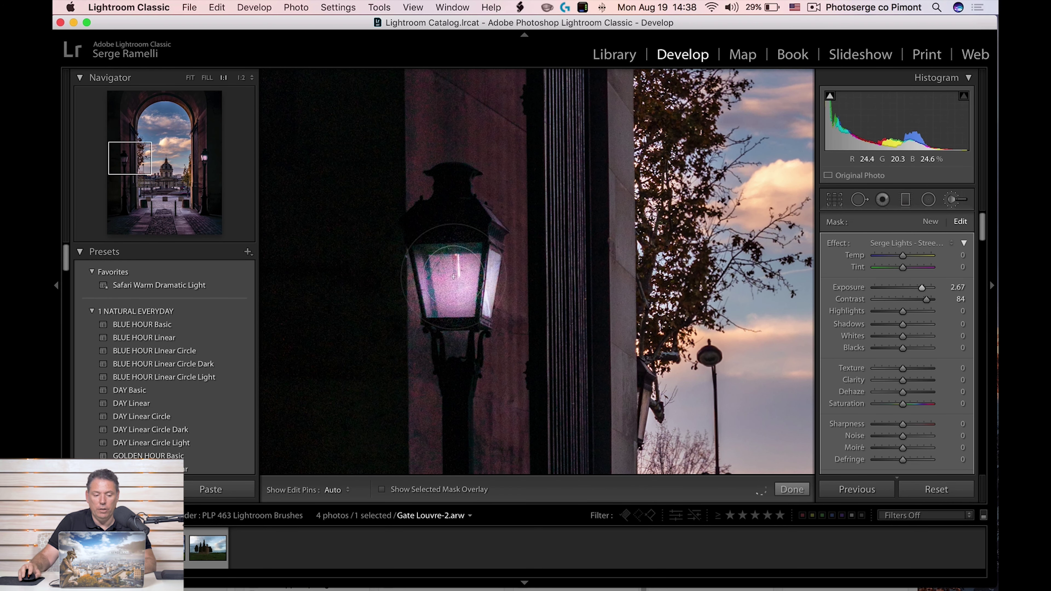
{"action": "left_click", "coordinate": [619, 293]}
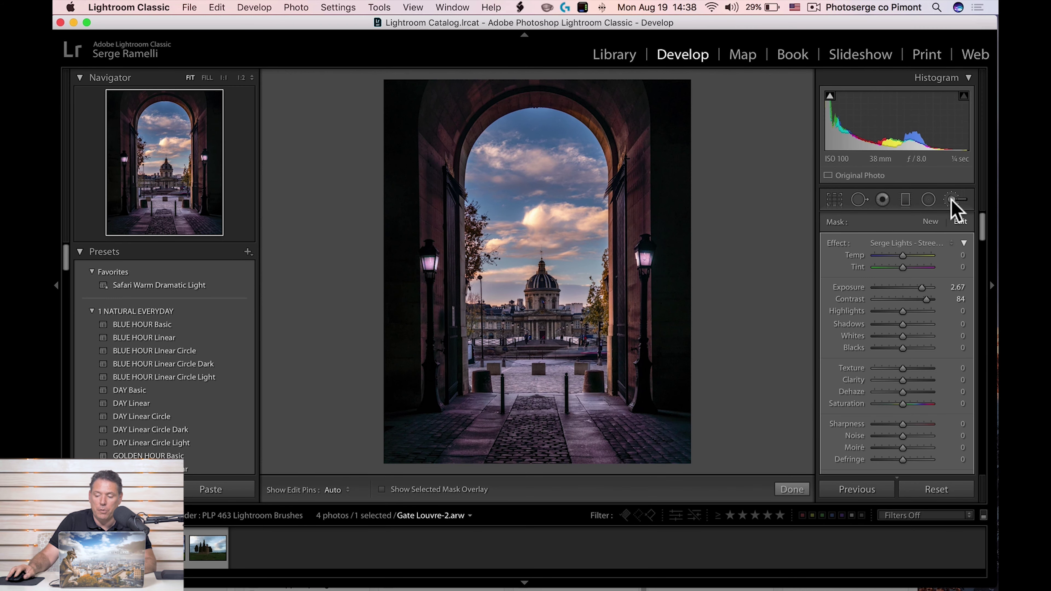
Step: Start a new brush with the Intensify Lights effect and paint the cobblestones with pins hidden
{"action": "left_click", "coordinate": [929, 223]}
{"action": "left_click", "coordinate": [929, 243]}
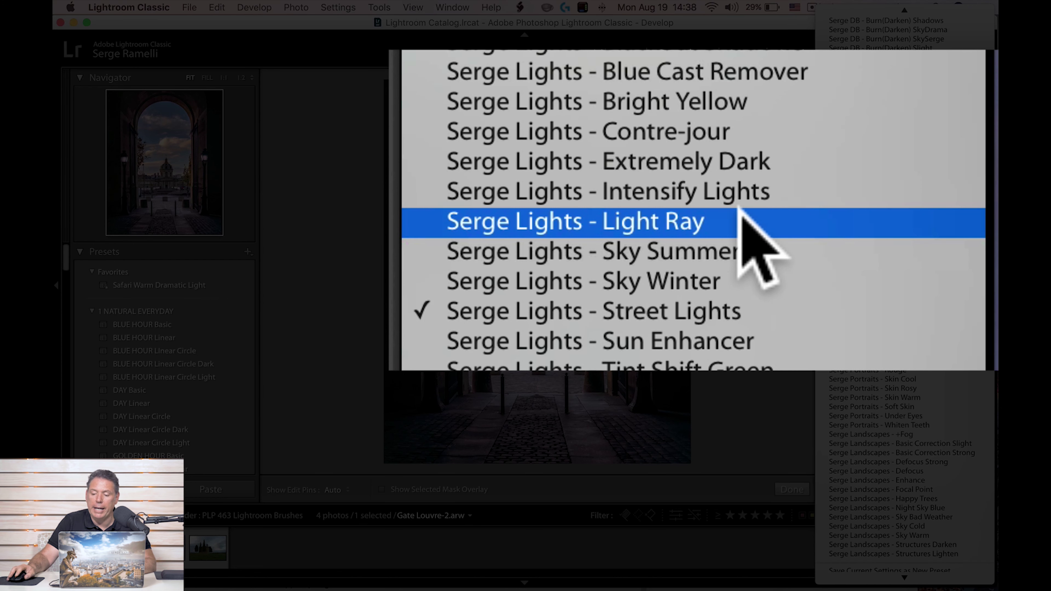
{"action": "left_click", "coordinate": [922, 190]}
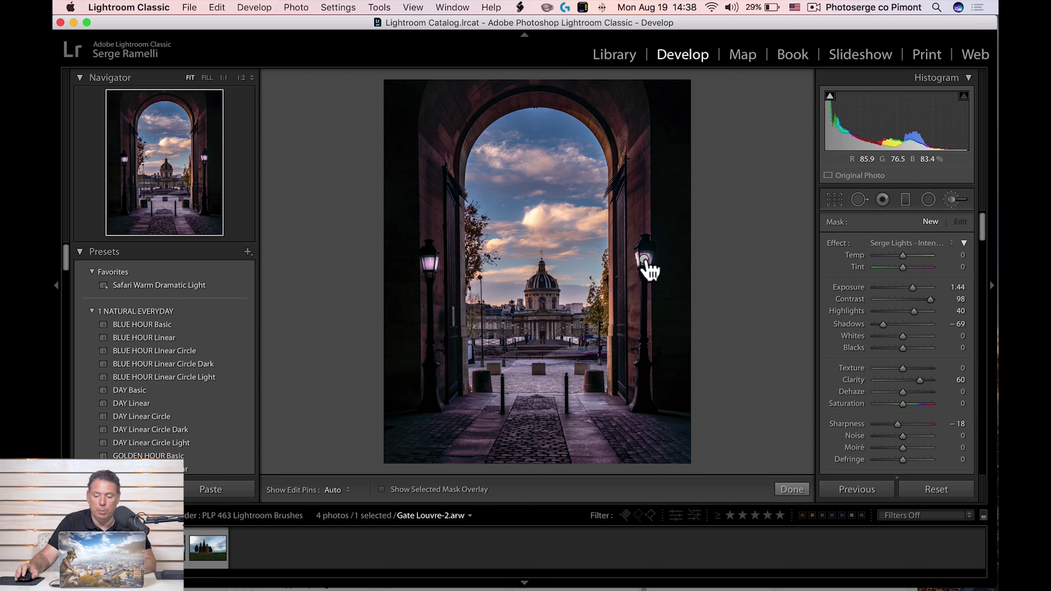
{"action": "key", "text": "h"}
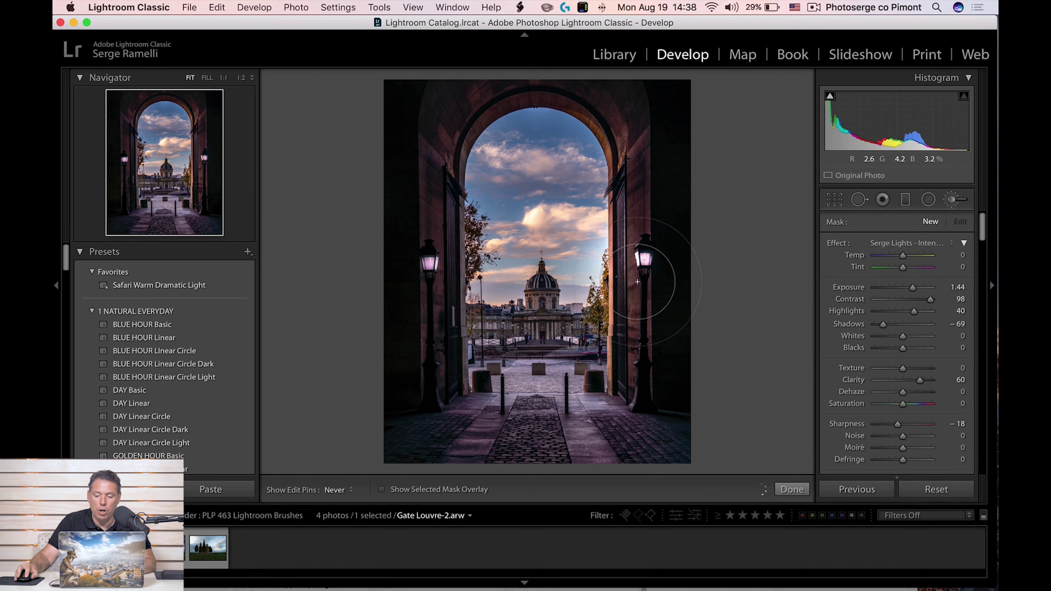
{"action": "left_click", "coordinate": [653, 425]}
Step: Switch the brush to Serge Lights - Light Ray and paint both lamps and lower-left cobblestones
{"action": "left_click", "coordinate": [907, 244]}
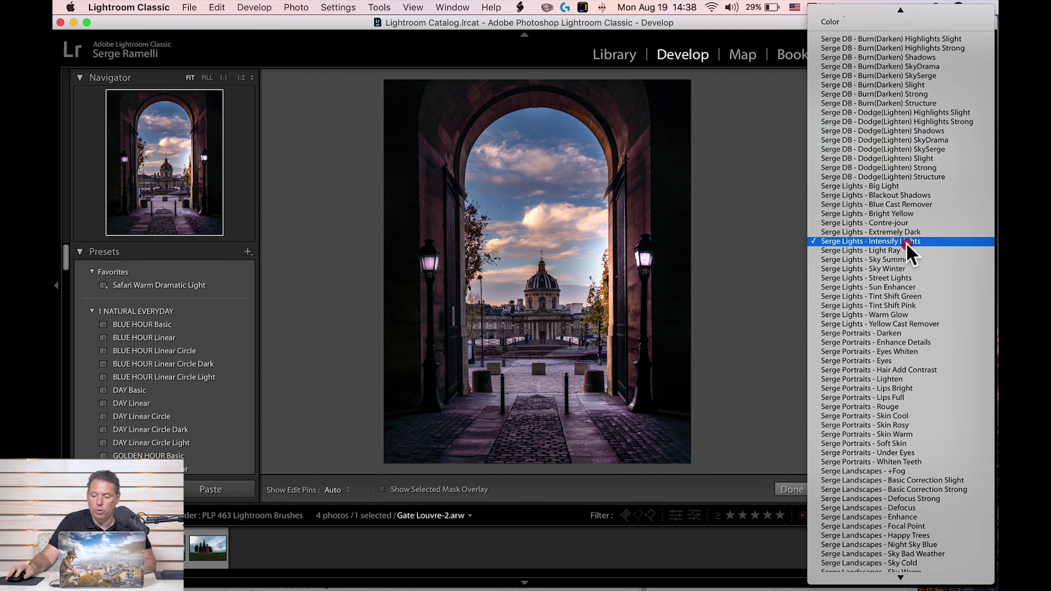
{"action": "left_click", "coordinate": [927, 251]}
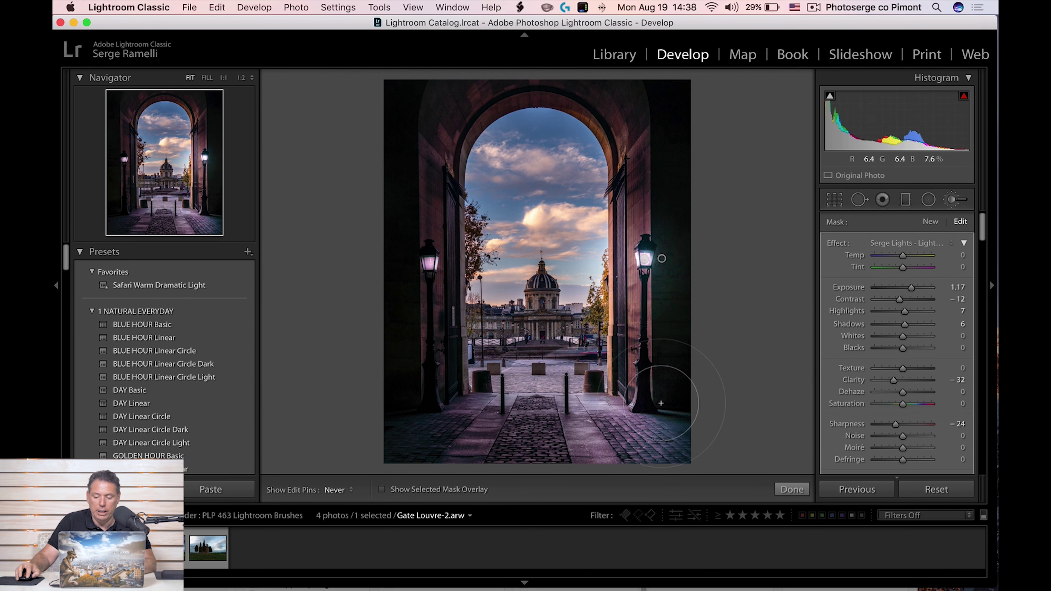
{"action": "left_click", "coordinate": [644, 259]}
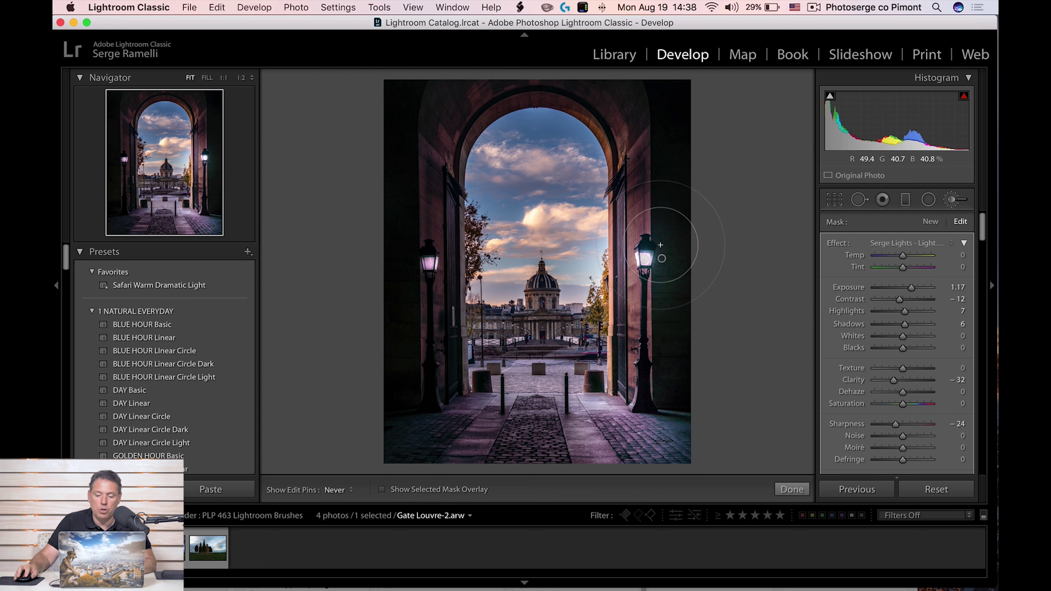
{"action": "left_click", "coordinate": [426, 237]}
{"action": "key", "text": "h"}
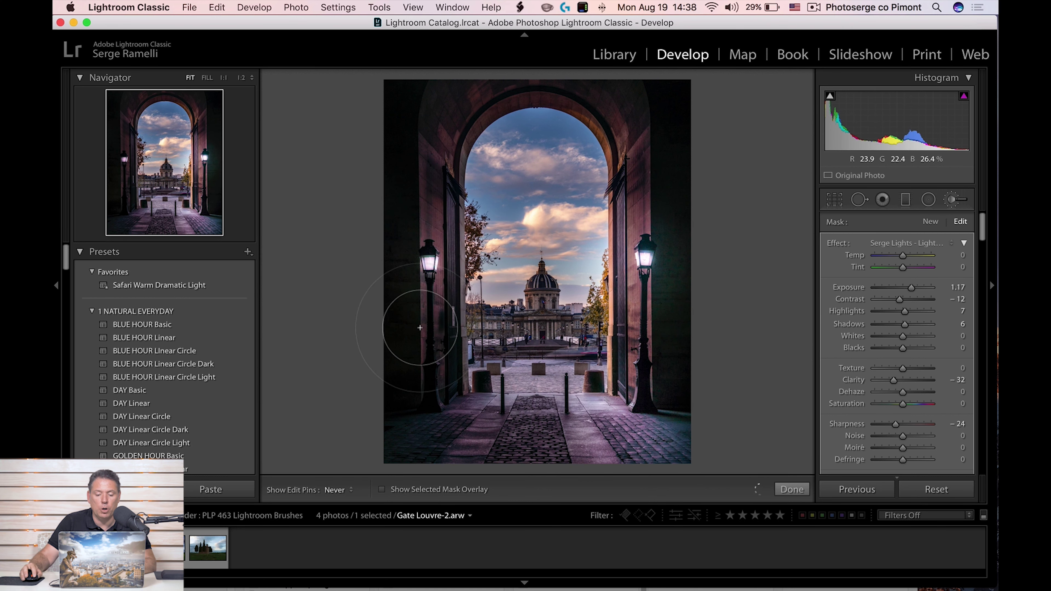
{"action": "left_click_drag", "start_coordinate": [425, 434], "coordinate": [428, 425]}
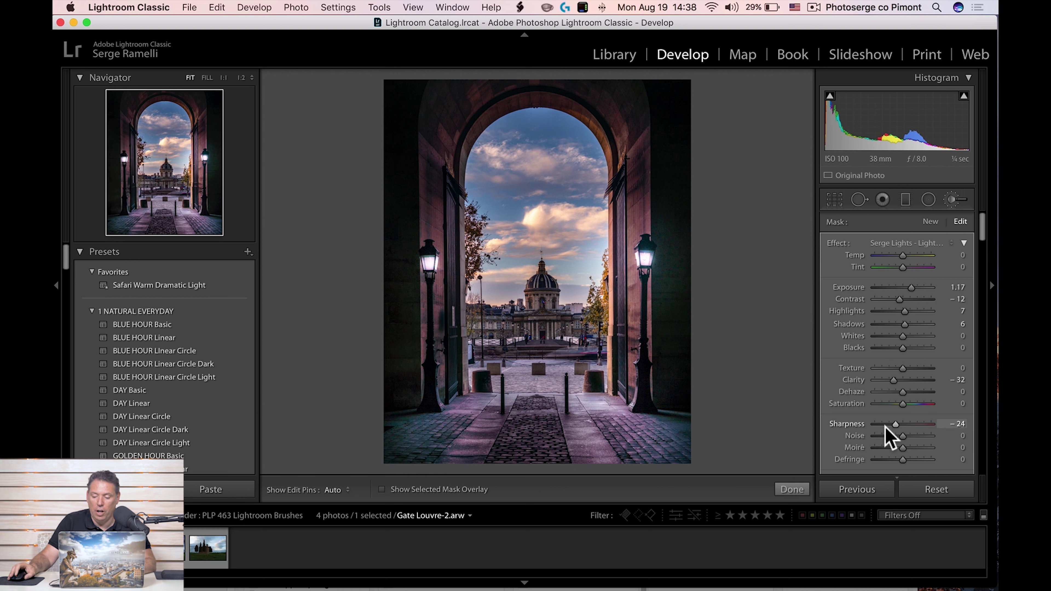
{"action": "scroll", "coordinate": [890, 439], "scroll_direction": "down", "scroll_amount": 5}
Step: Compare with brushes off, then draw a radial filter over the arch with Dodge(Lighten) SkyDrama
{"action": "left_click", "coordinate": [829, 434]}
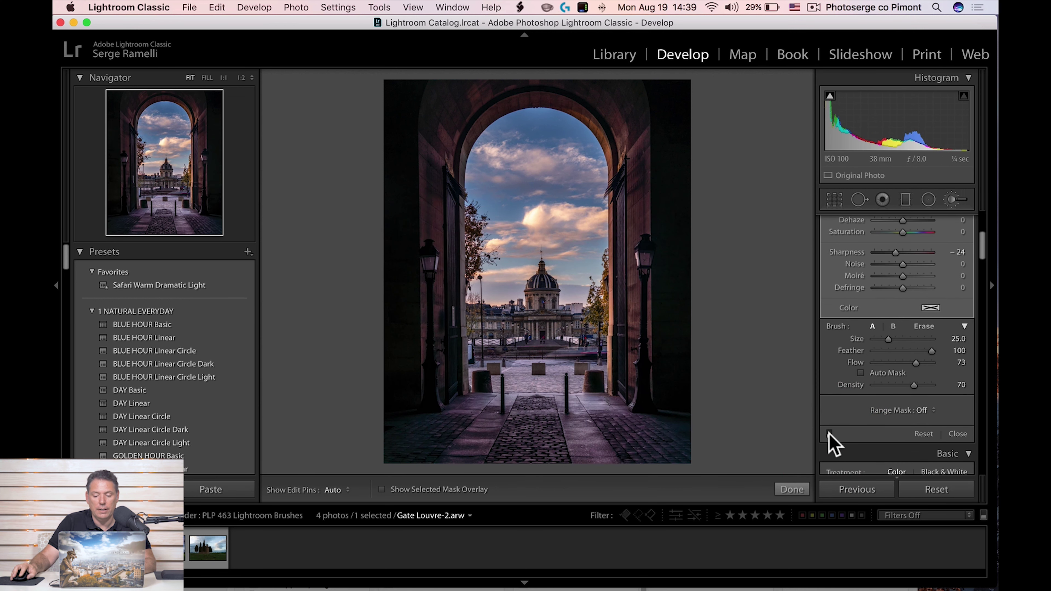
{"action": "left_click", "coordinate": [829, 433]}
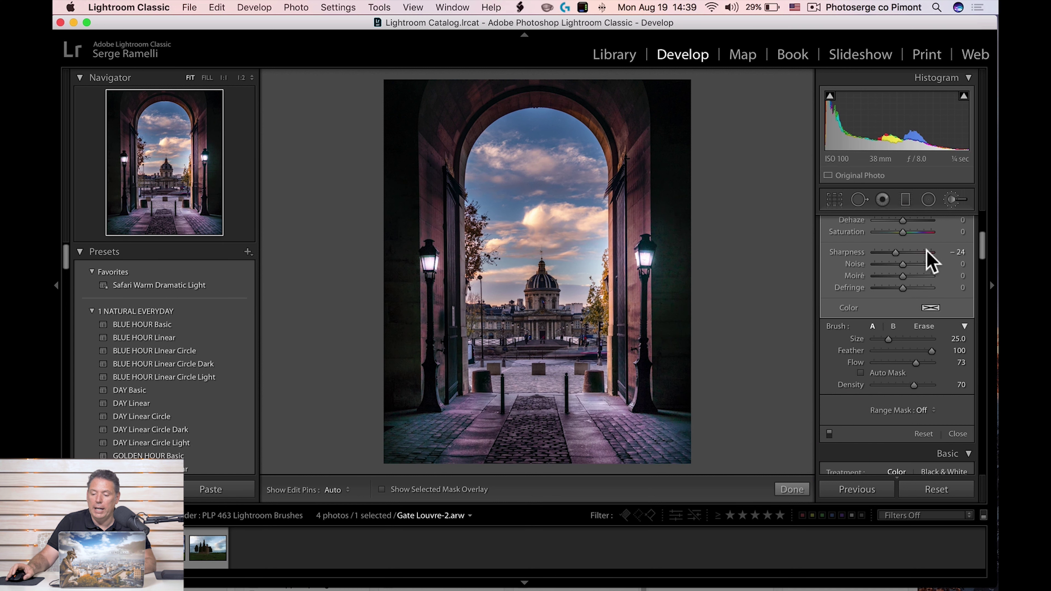
{"action": "left_click_drag", "start_coordinate": [542, 211], "coordinate": [633, 314]}
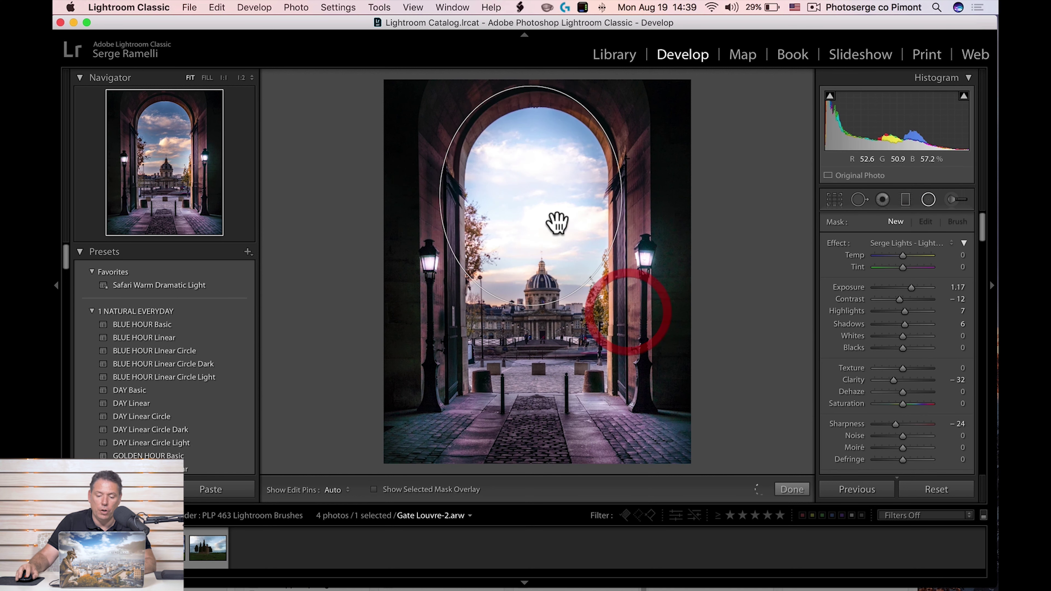
{"action": "left_click", "coordinate": [890, 243]}
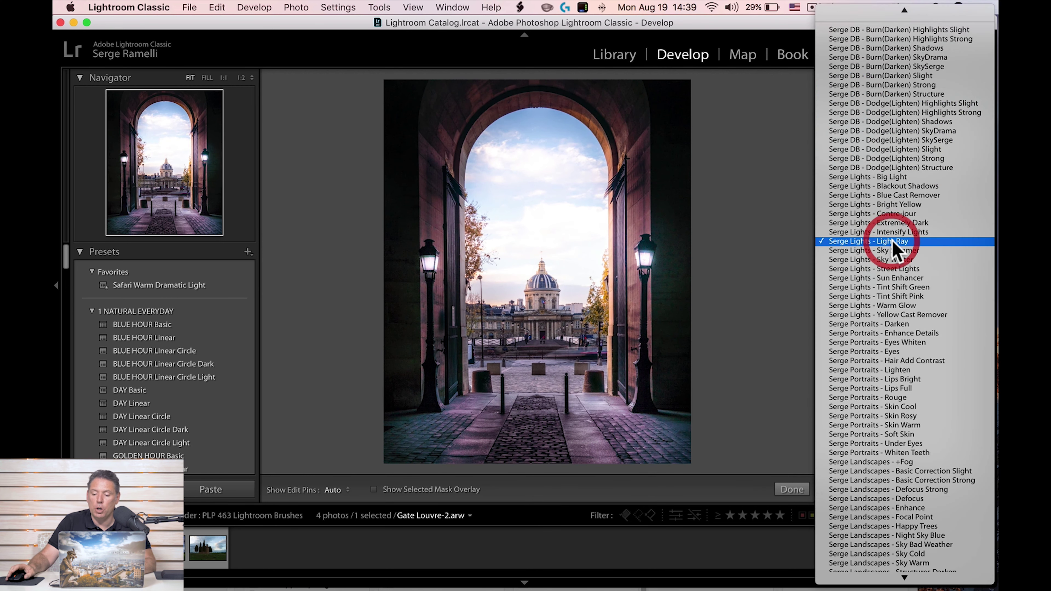
{"action": "scroll", "coordinate": [902, 302], "scroll_direction": "up", "scroll_amount": 5}
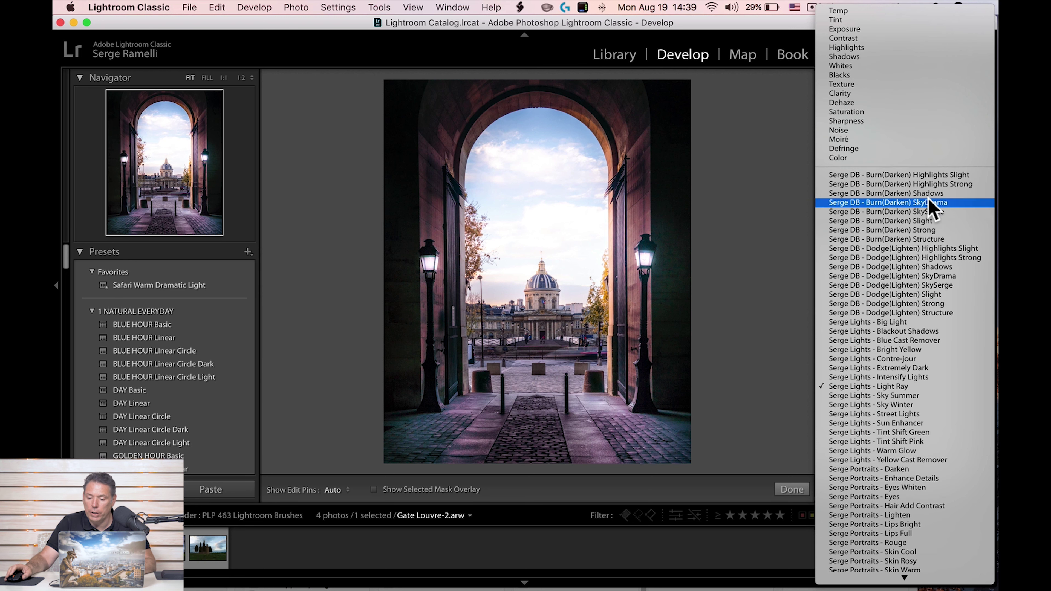
{"action": "left_click", "coordinate": [967, 276]}
Step: Change the radial filter to Burn(Darken) Slight, nudge it over the arch, and finish
{"action": "left_click", "coordinate": [936, 243]}
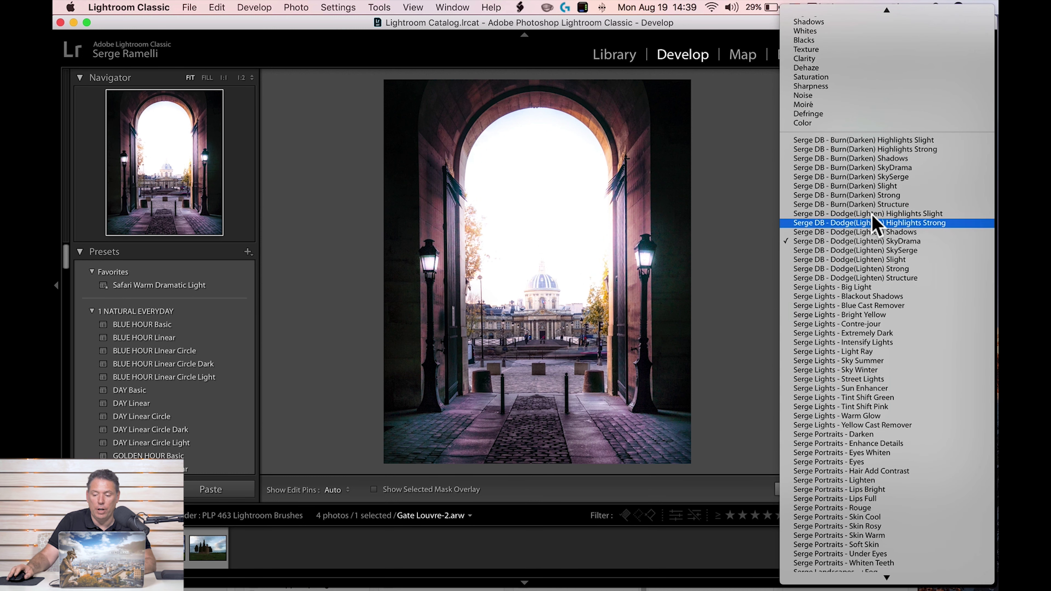
{"action": "left_click", "coordinate": [890, 168]}
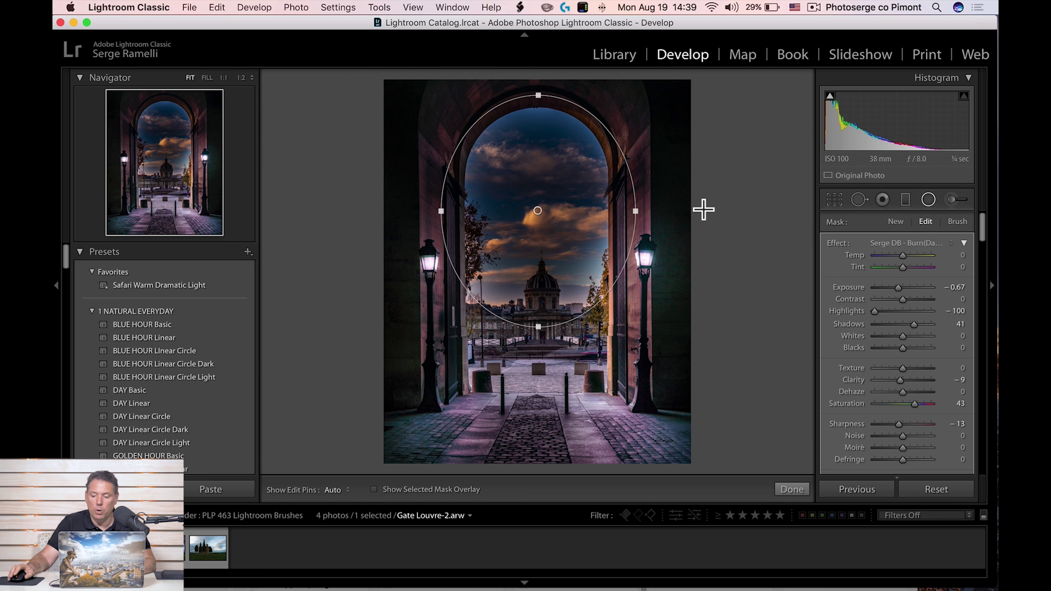
{"action": "left_click", "coordinate": [910, 244]}
{"action": "left_click", "coordinate": [913, 250]}
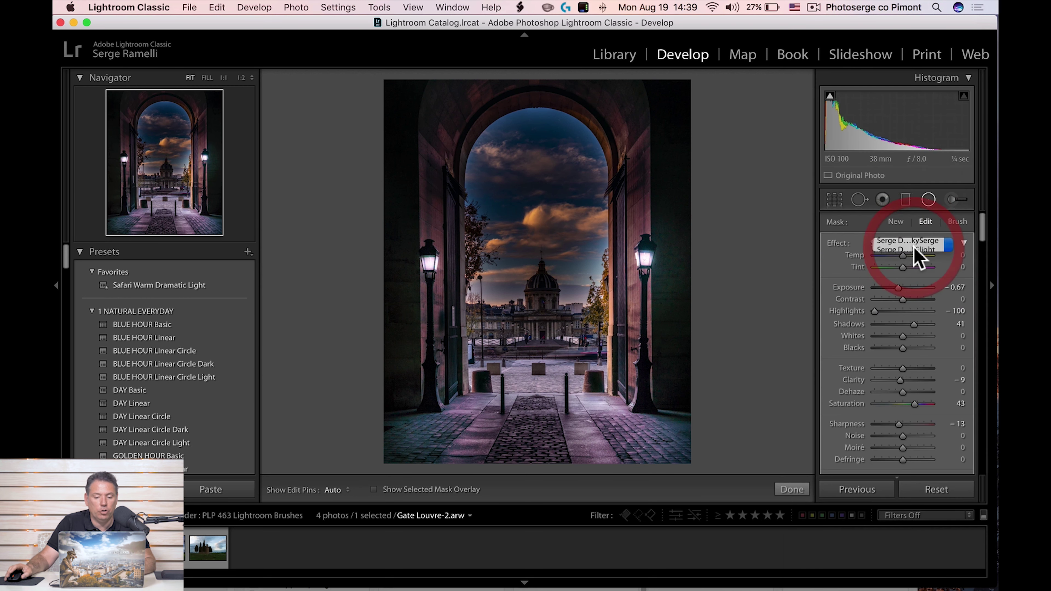
{"action": "left_click", "coordinate": [914, 243]}
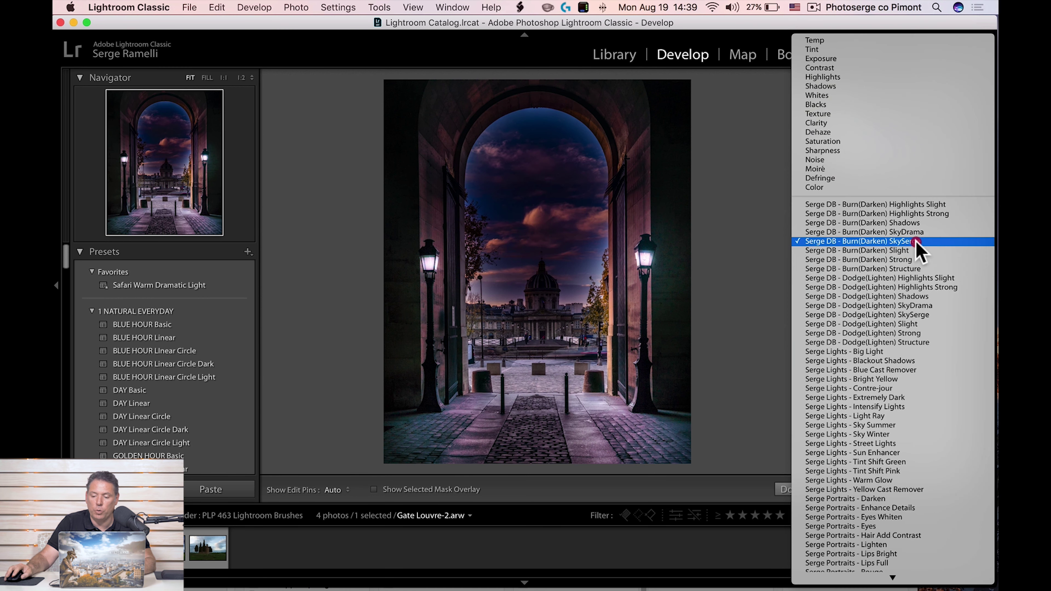
{"action": "left_click", "coordinate": [914, 258]}
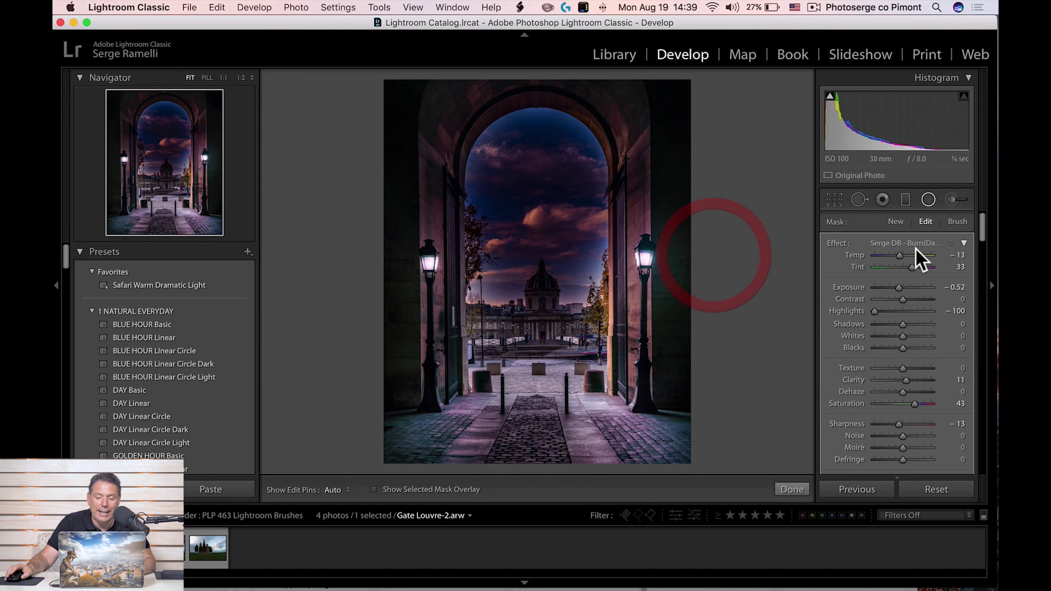
{"action": "mouse_move", "coordinate": [542, 215]}
{"action": "left_mouse_down"}
{"action": "mouse_move", "coordinate": [547, 225]}
{"action": "mouse_move", "coordinate": [539, 206]}
{"action": "left_mouse_up"}
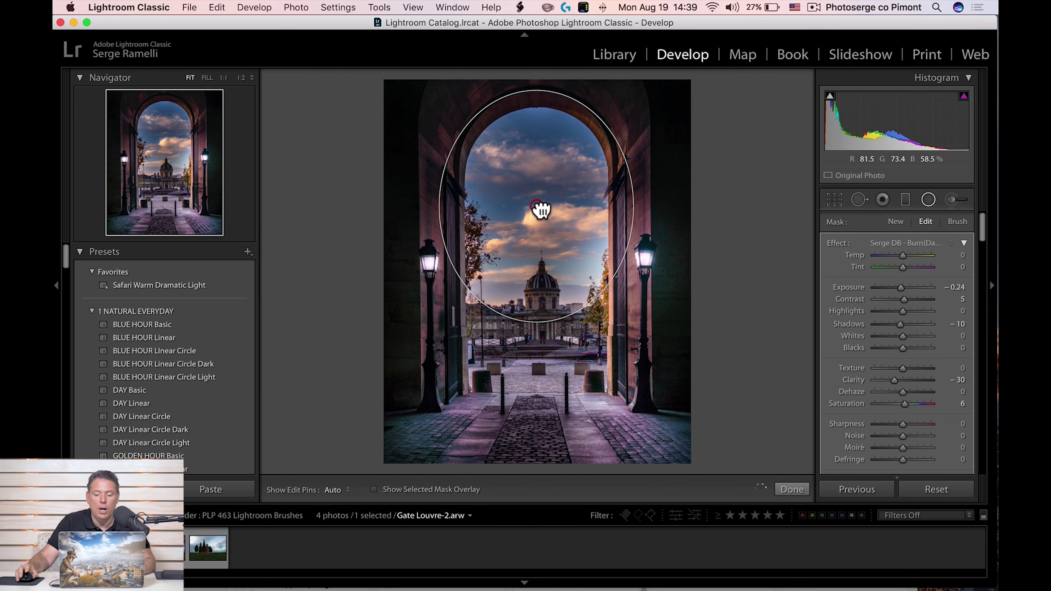
{"action": "left_click", "coordinate": [792, 489]}
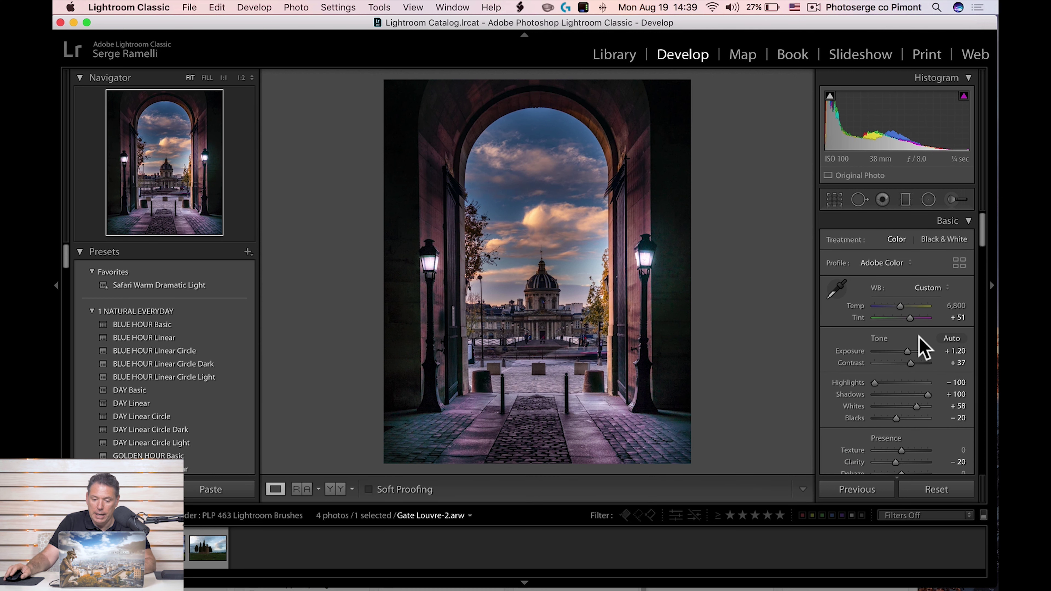
Step: Stretch the burn oval down toward the pavement and wider across the arch
{"action": "left_click", "coordinate": [925, 201]}
{"action": "left_click", "coordinate": [536, 206]}
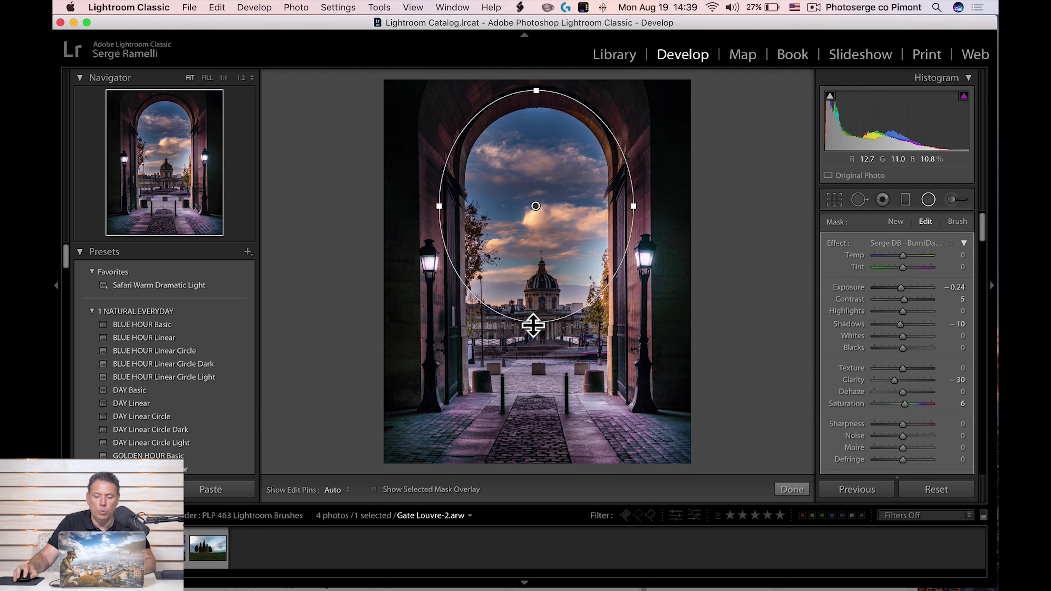
{"action": "left_click_drag", "start_coordinate": [536, 328], "coordinate": [536, 398]}
{"action": "left_click_drag", "start_coordinate": [634, 206], "coordinate": [684, 212]}
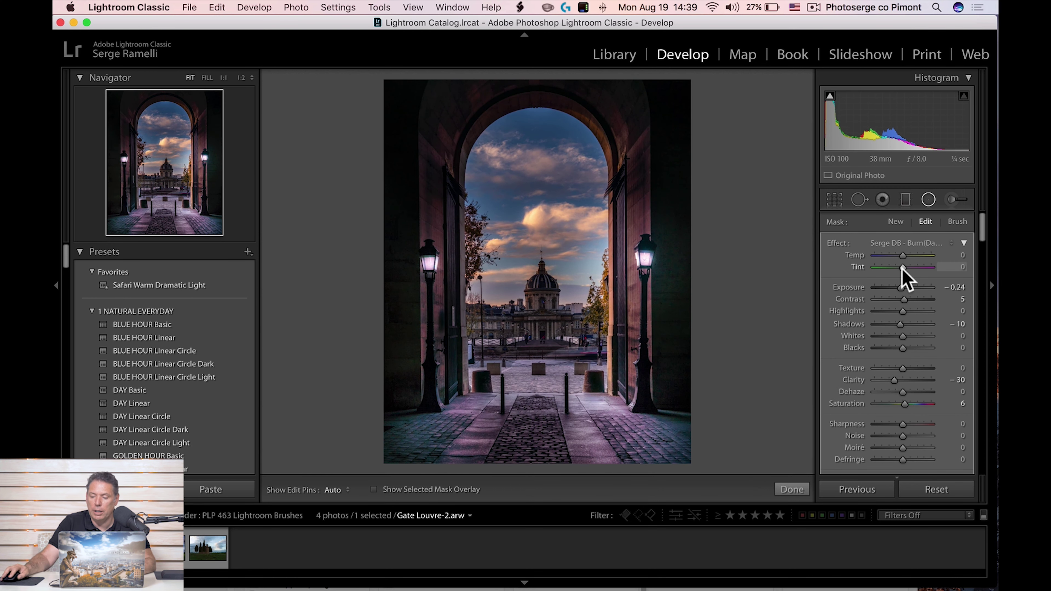
Step: Add a Luminance range mask to the burn filter and close it
{"action": "scroll", "coordinate": [904, 290], "scroll_direction": "down", "scroll_amount": 6}
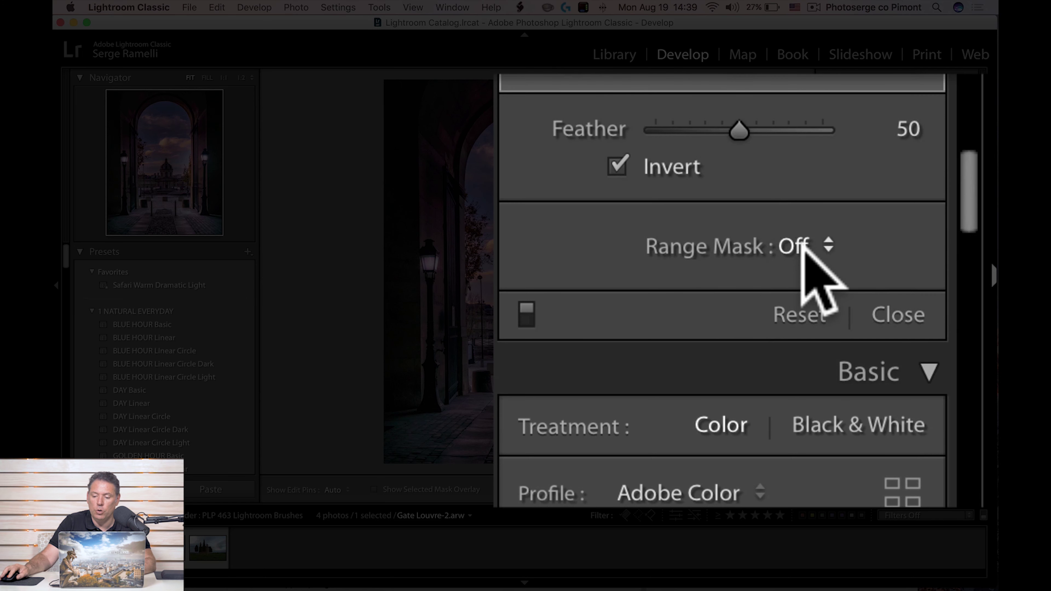
{"action": "left_click", "coordinate": [913, 275]}
{"action": "left_click", "coordinate": [925, 290]}
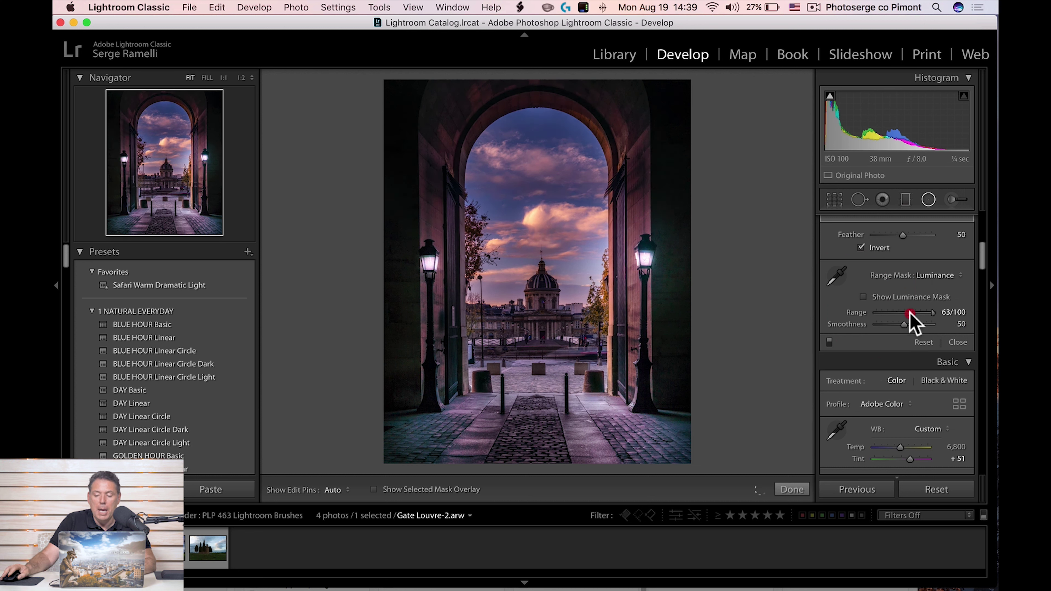
{"action": "left_click", "coordinate": [955, 344]}
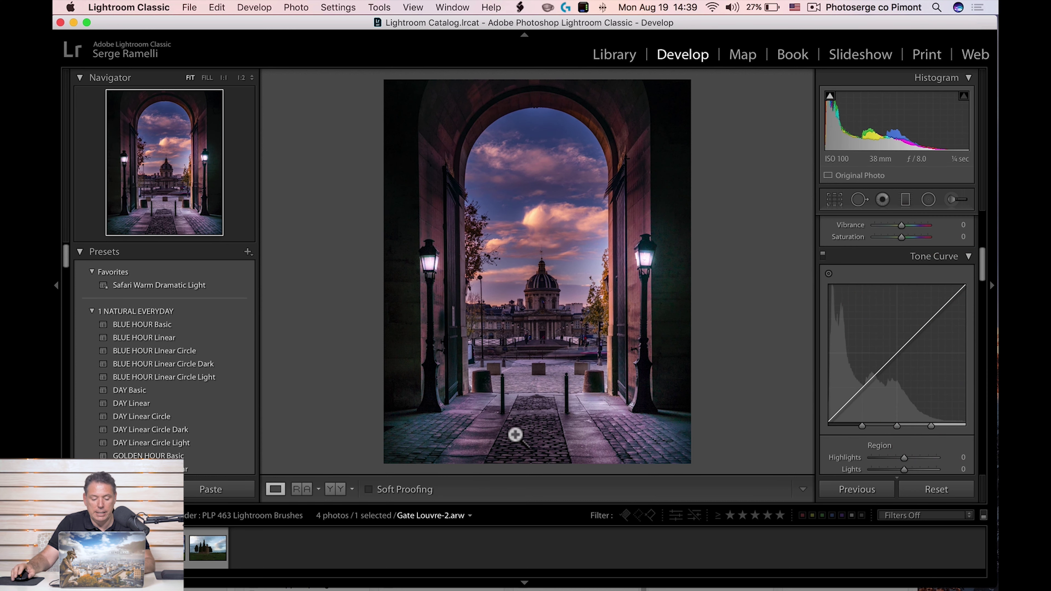
Step: Compare against the original, then tweak the burn filter to Exposure 0.13 and Tint 21
{"action": "left_click", "coordinate": [945, 493]}
{"action": "key", "text": "super+z"}
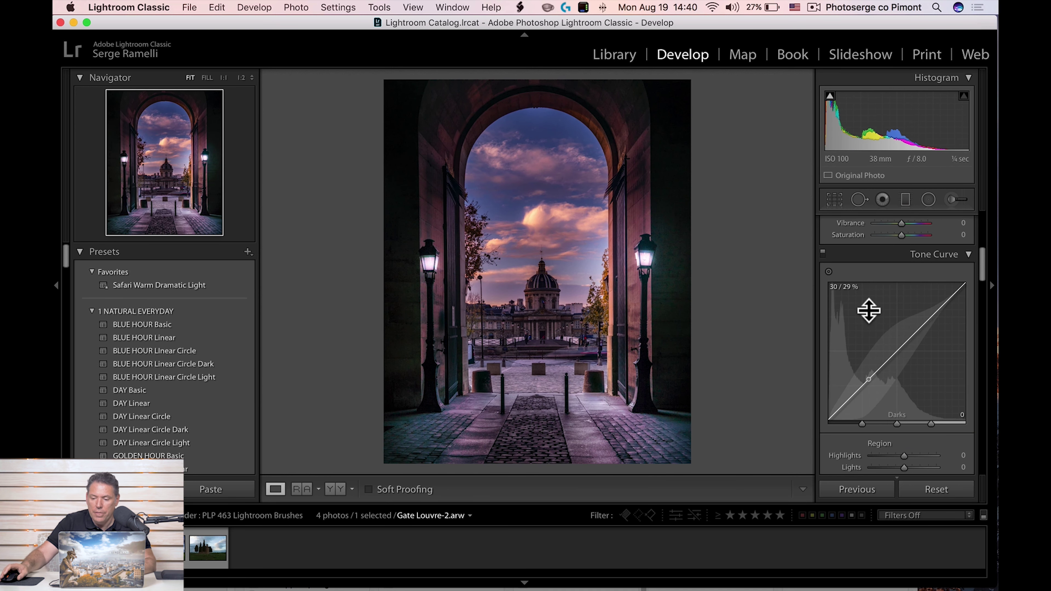
{"action": "left_click", "coordinate": [928, 200]}
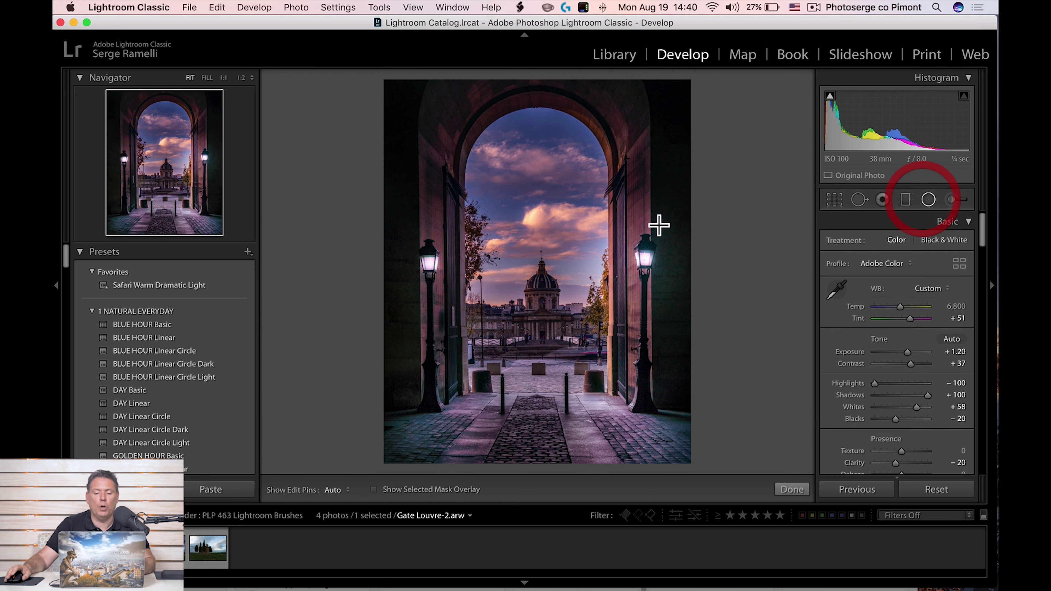
{"action": "left_click", "coordinate": [536, 206]}
{"action": "left_click_drag", "start_coordinate": [902, 288], "coordinate": [906, 268]}
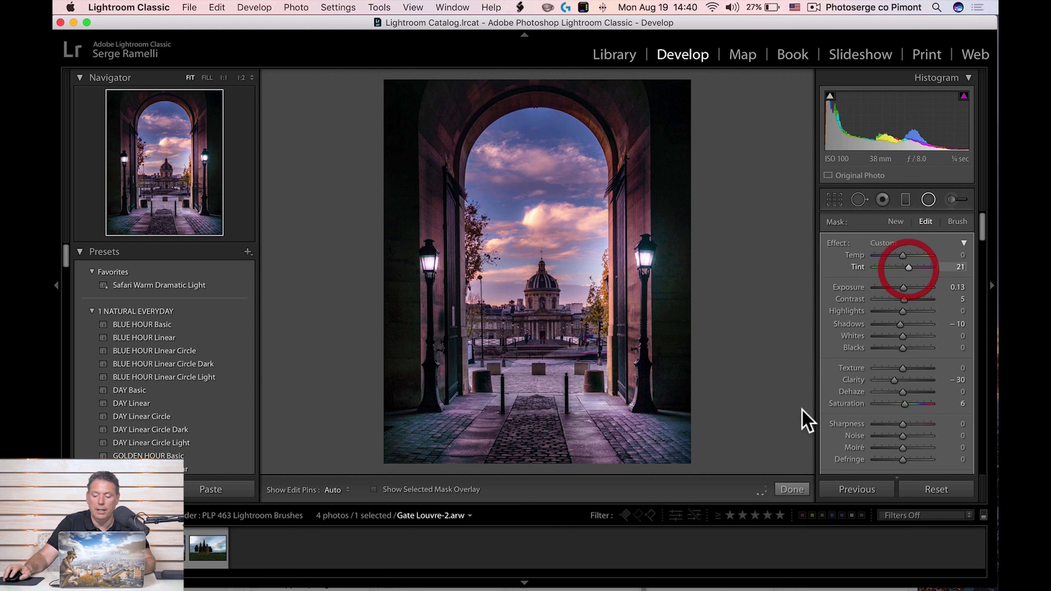
Step: Close the filter, preview the unedited original, and advance to portrait untitled-196.dng
{"action": "left_click", "coordinate": [790, 490]}
{"action": "left_click", "coordinate": [939, 488]}
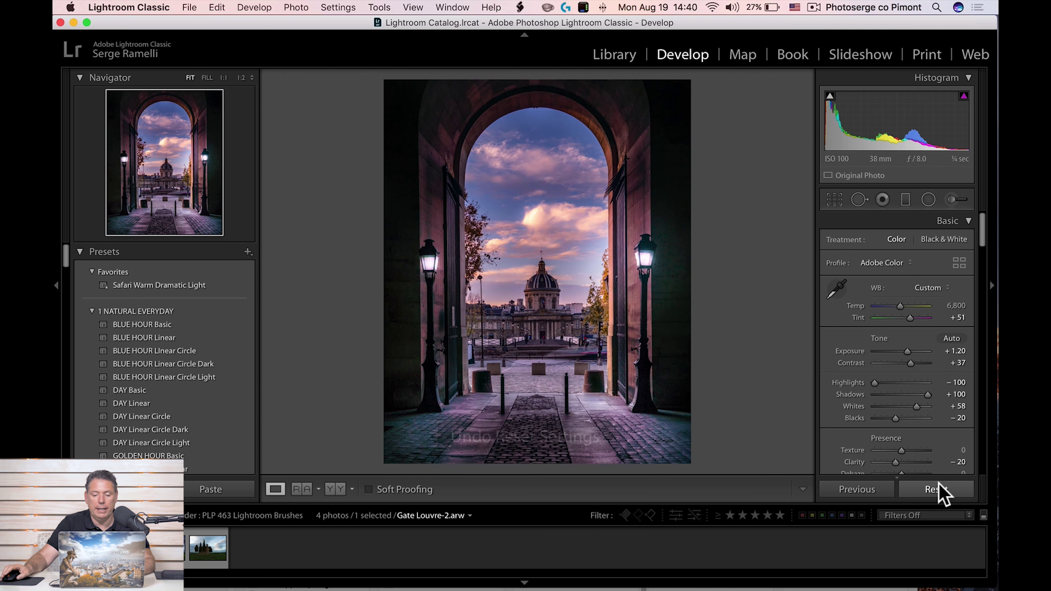
{"action": "key", "text": "Right"}
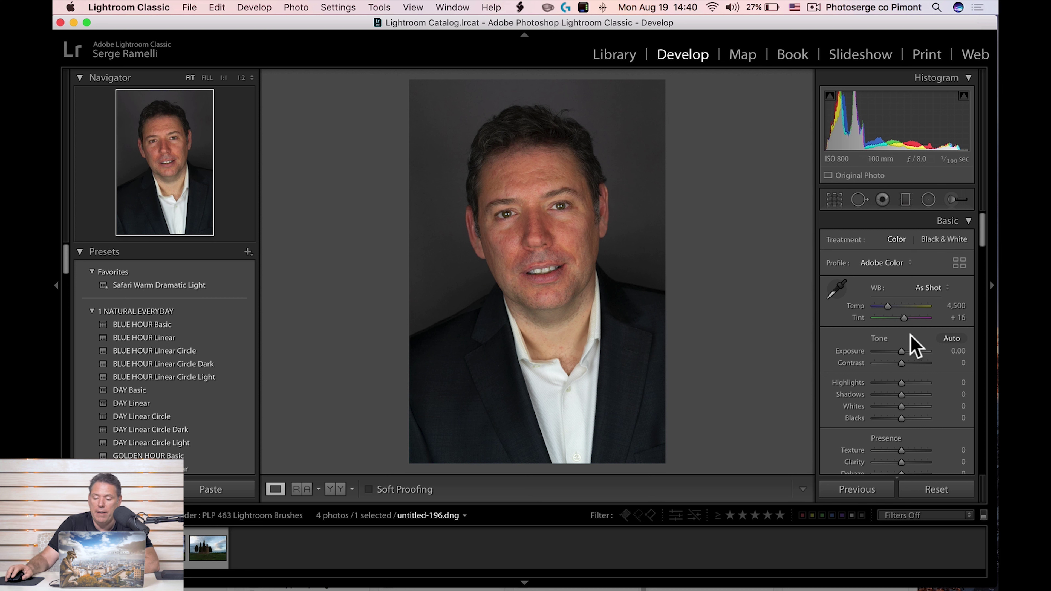
Step: Set Shadows +51, Highlights −39, Whites +36 and Blacks −21 on the portrait
{"action": "left_click", "coordinate": [915, 394]}
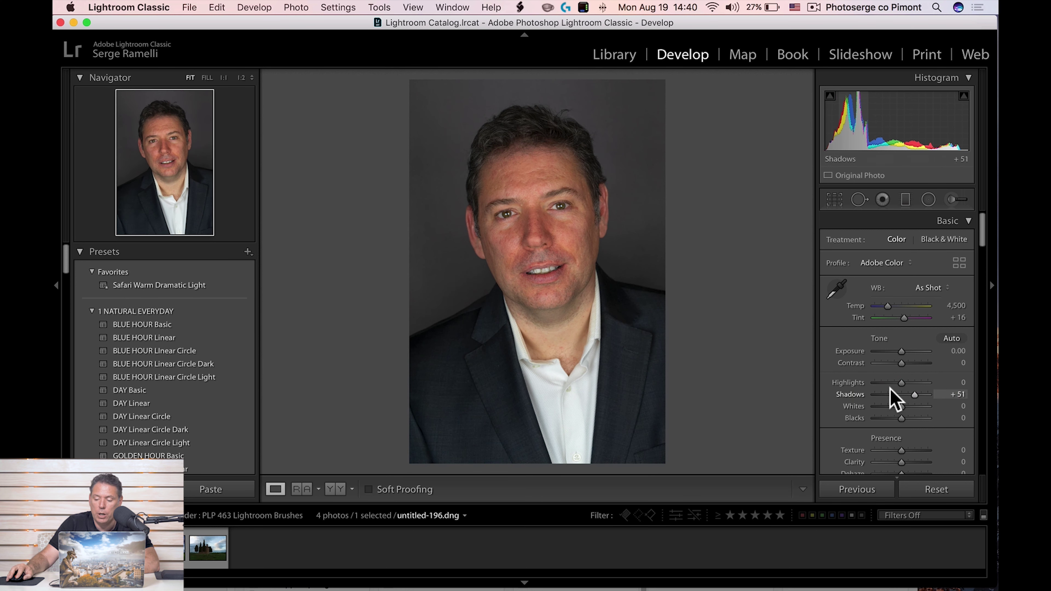
{"action": "left_click", "coordinate": [890, 382]}
{"action": "left_click", "coordinate": [906, 406]}
{"action": "left_click", "coordinate": [911, 406]}
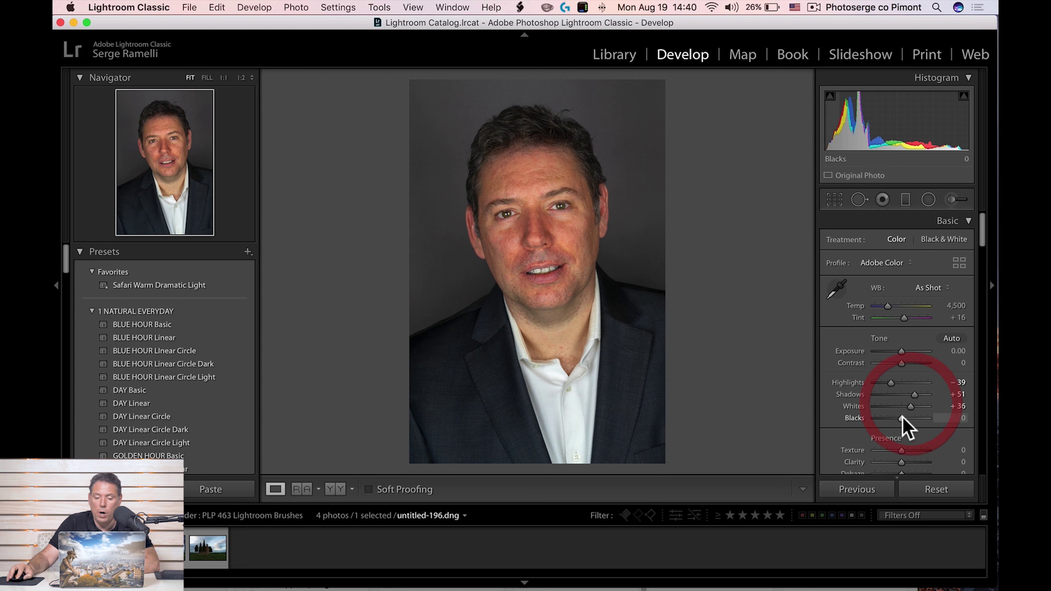
{"action": "left_click", "coordinate": [895, 418]}
Step: Sample white balance from the white shirt (Temp 4,750, Tint +24) and set Exposure +0.20
{"action": "left_click", "coordinate": [837, 288]}
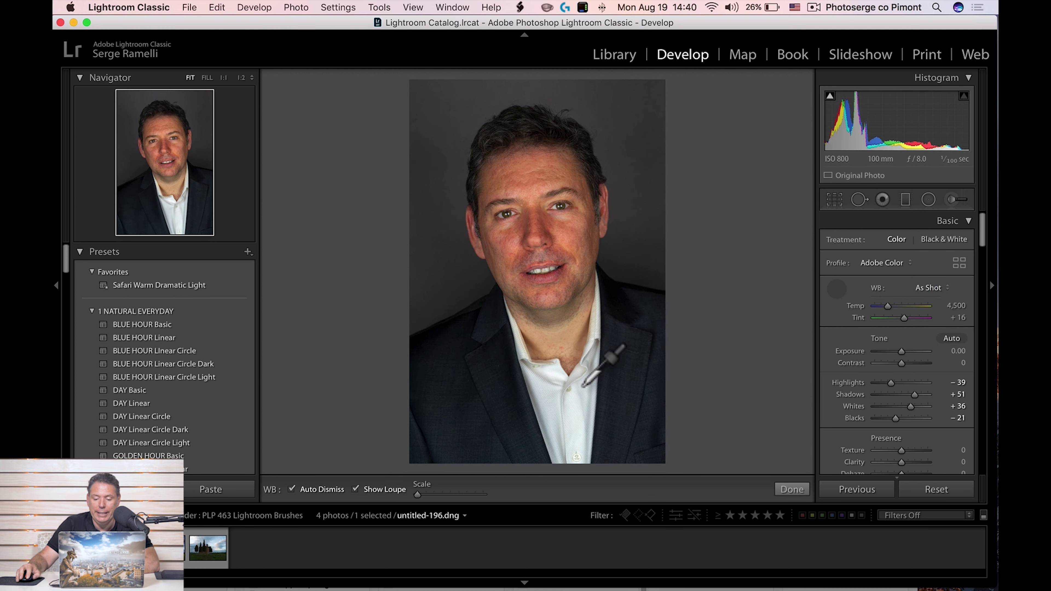
{"action": "left_click", "coordinate": [579, 393]}
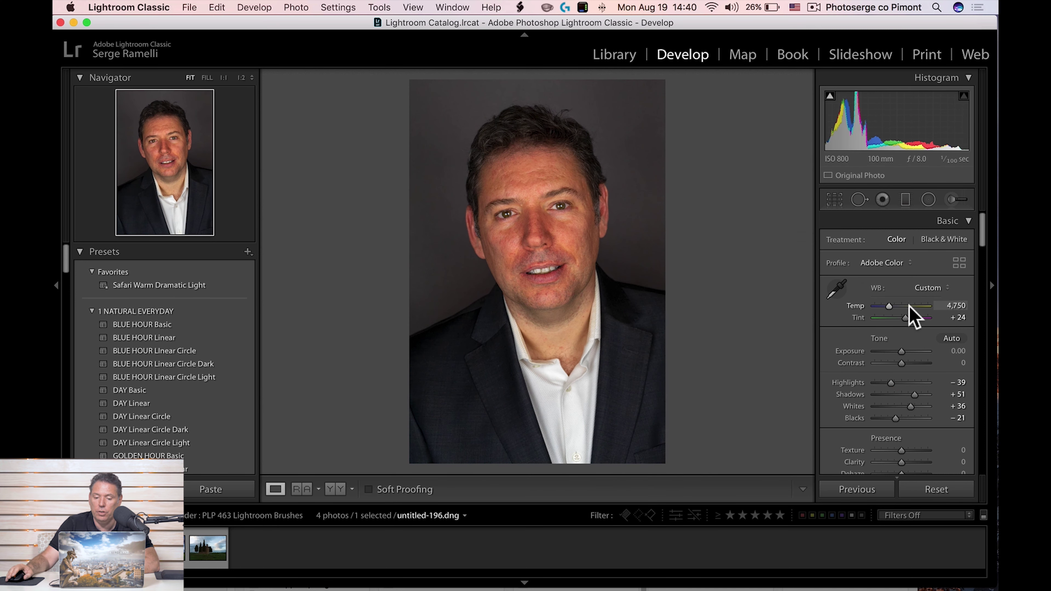
{"action": "left_click", "coordinate": [903, 351]}
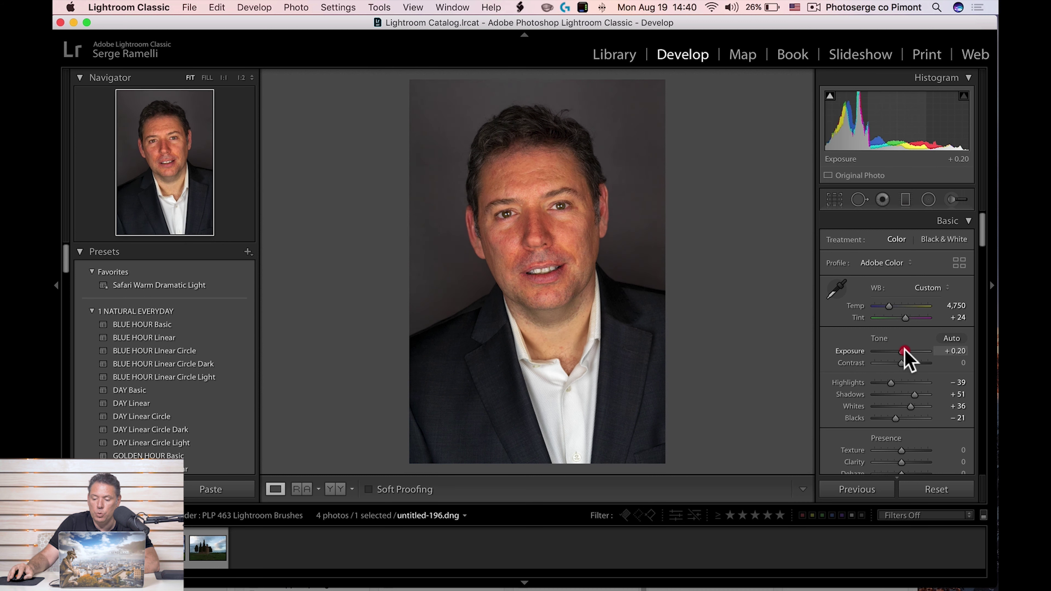
{"action": "left_click", "coordinate": [929, 201]}
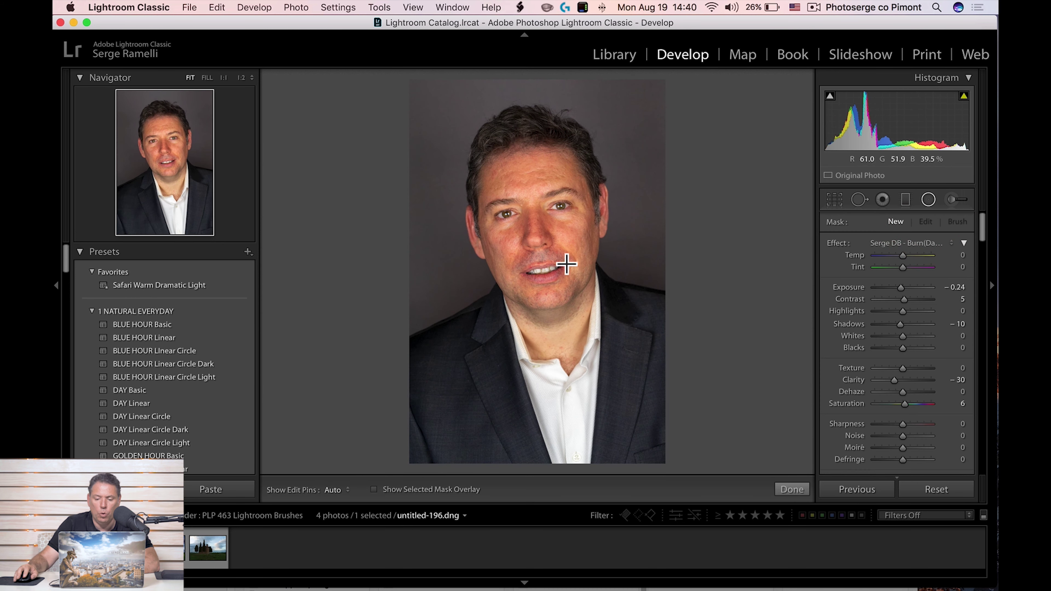
Step: Add an inverted Burn(Darken) Strong radial filter around head and torso (Exposure −1.29, Feather 50)
{"action": "left_click_drag", "start_coordinate": [554, 290], "coordinate": [670, 447]}
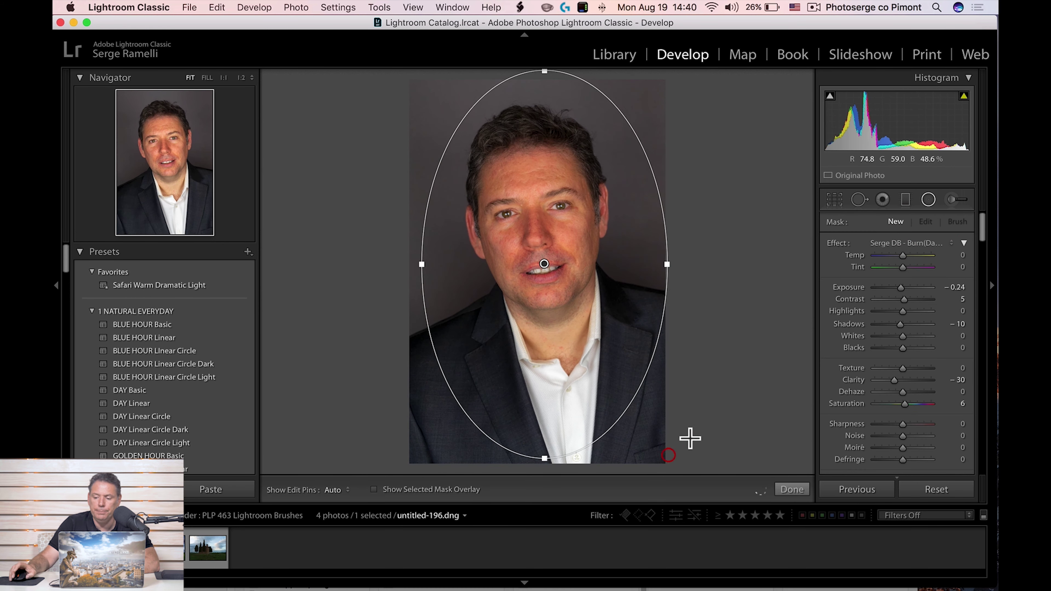
{"action": "left_click", "coordinate": [918, 244]}
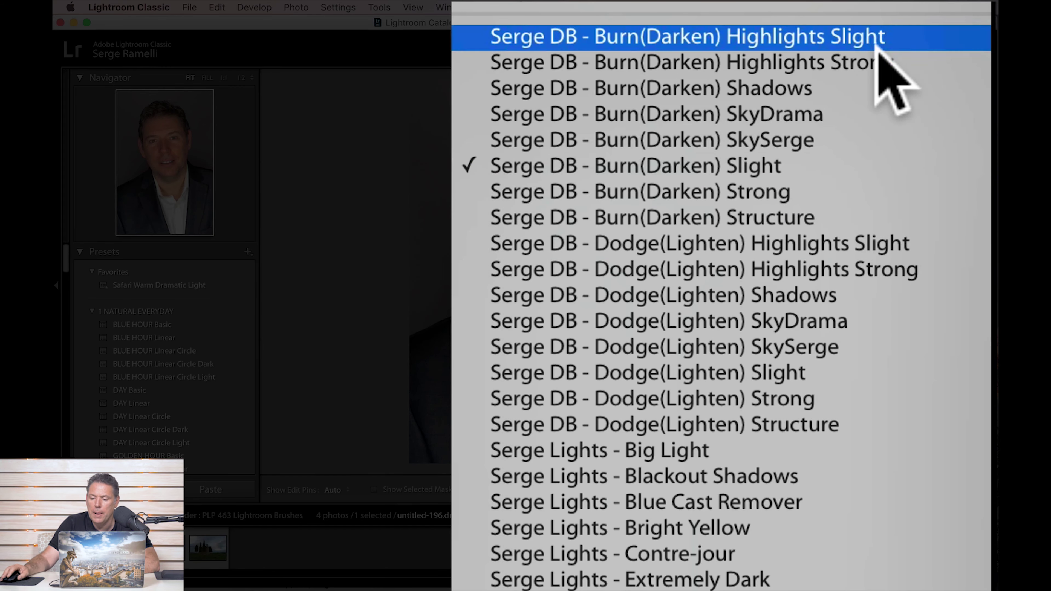
{"action": "left_click", "coordinate": [836, 191]}
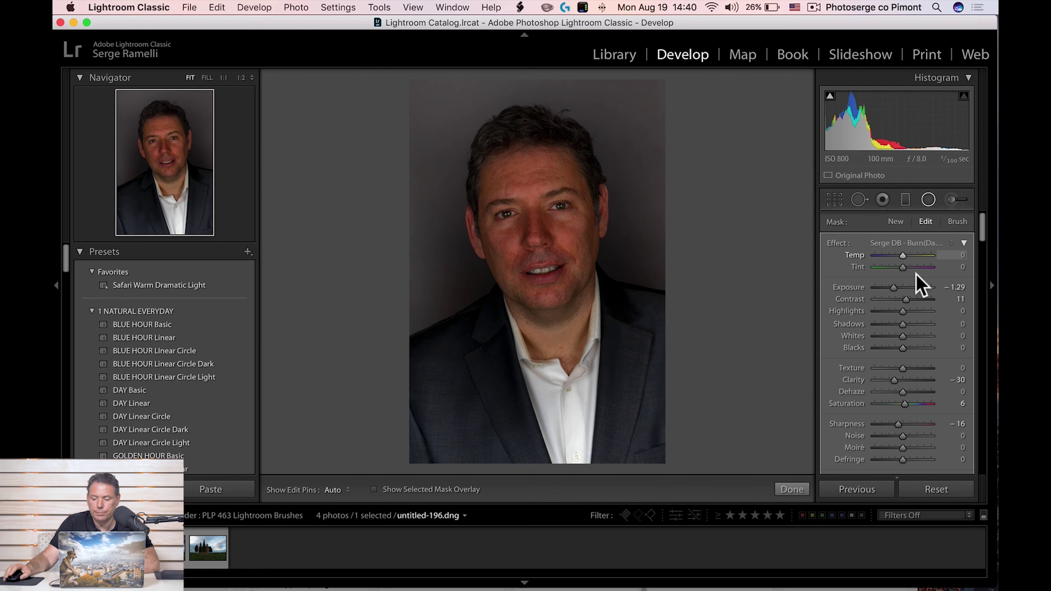
{"action": "scroll", "coordinate": [916, 274], "scroll_direction": "down", "scroll_amount": 3}
{"action": "left_click", "coordinate": [878, 452]}
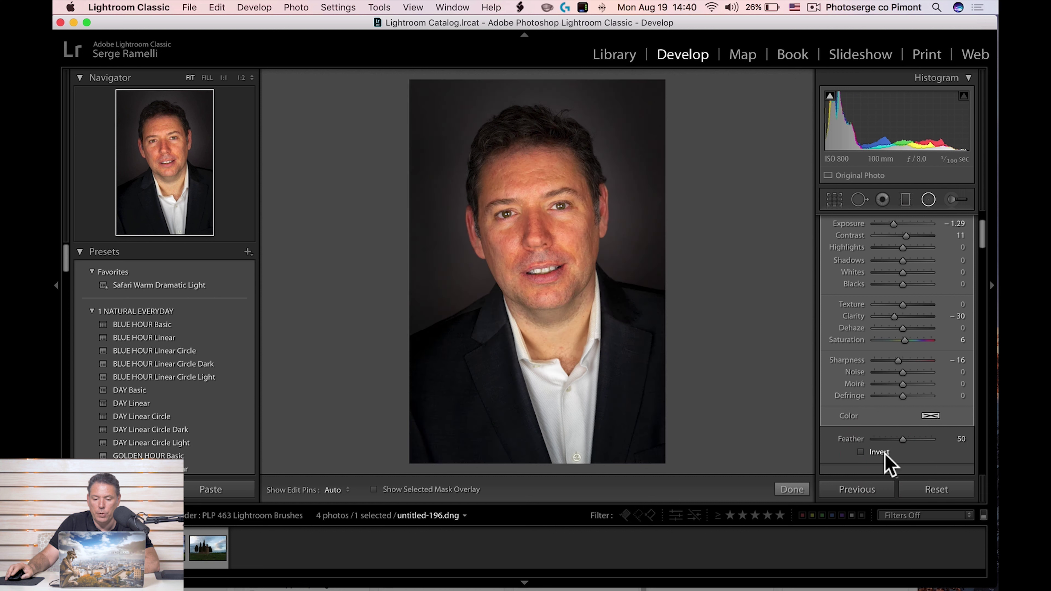
{"action": "left_click", "coordinate": [536, 263]}
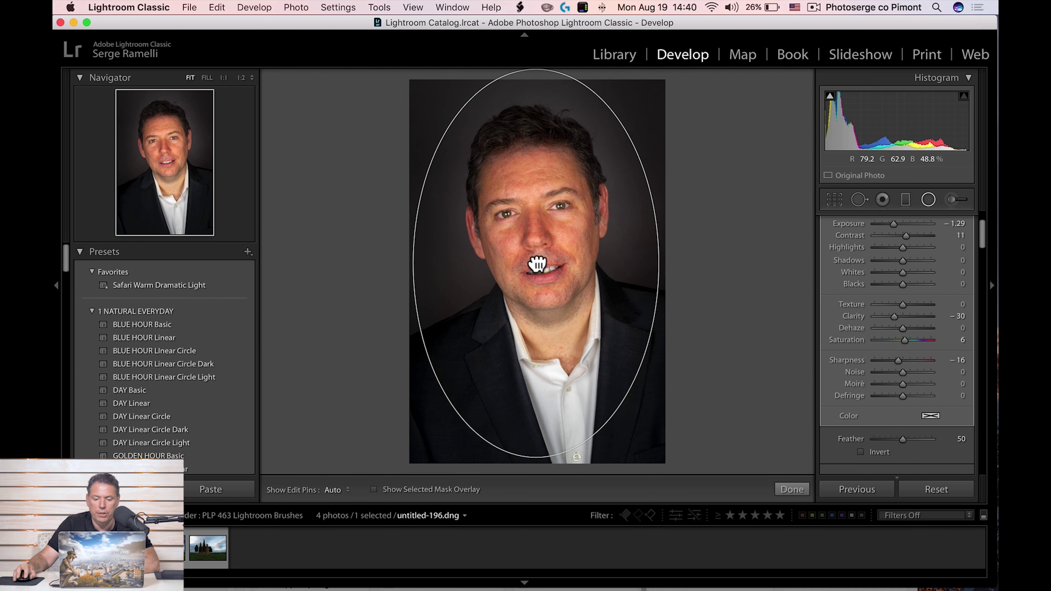
{"action": "left_click", "coordinate": [792, 489]}
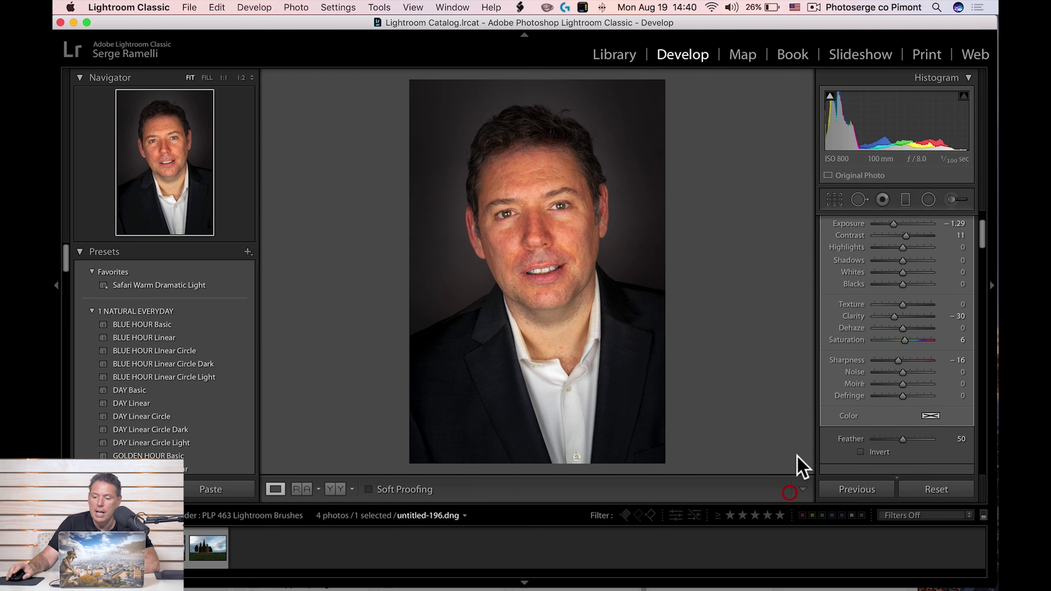
{"action": "left_click", "coordinate": [954, 200]}
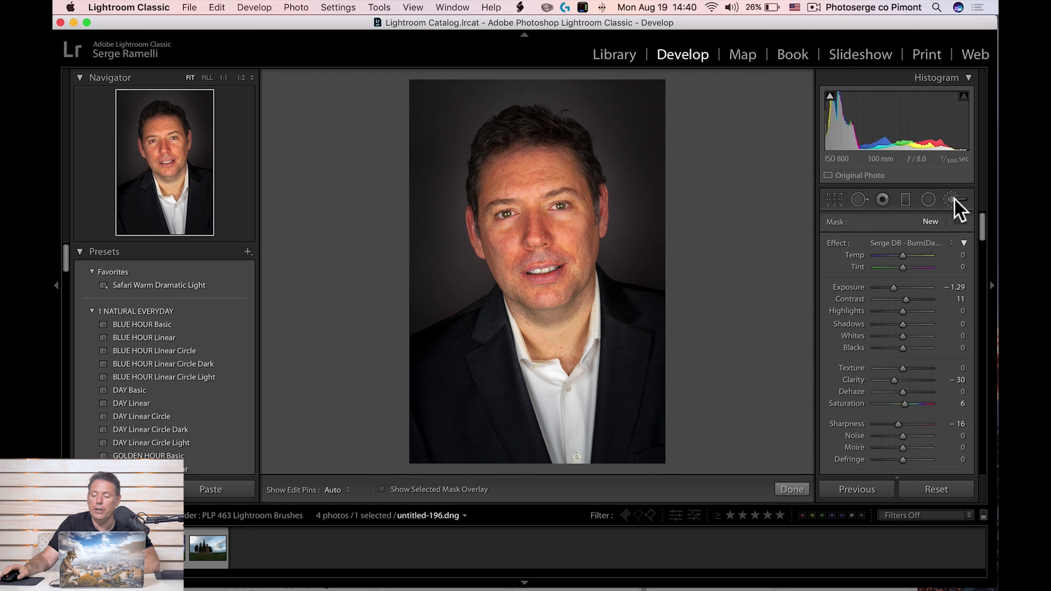
Step: Choose the Serge Portraits - Soft Skin brush effect and paint the forehead
{"action": "left_click", "coordinate": [914, 243]}
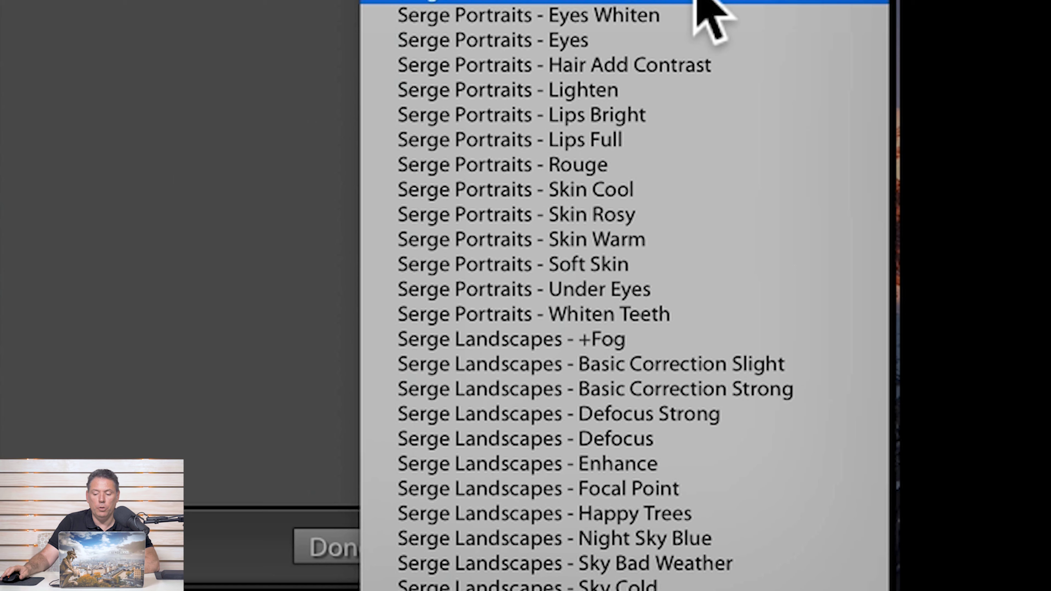
{"action": "left_click", "coordinate": [696, 264]}
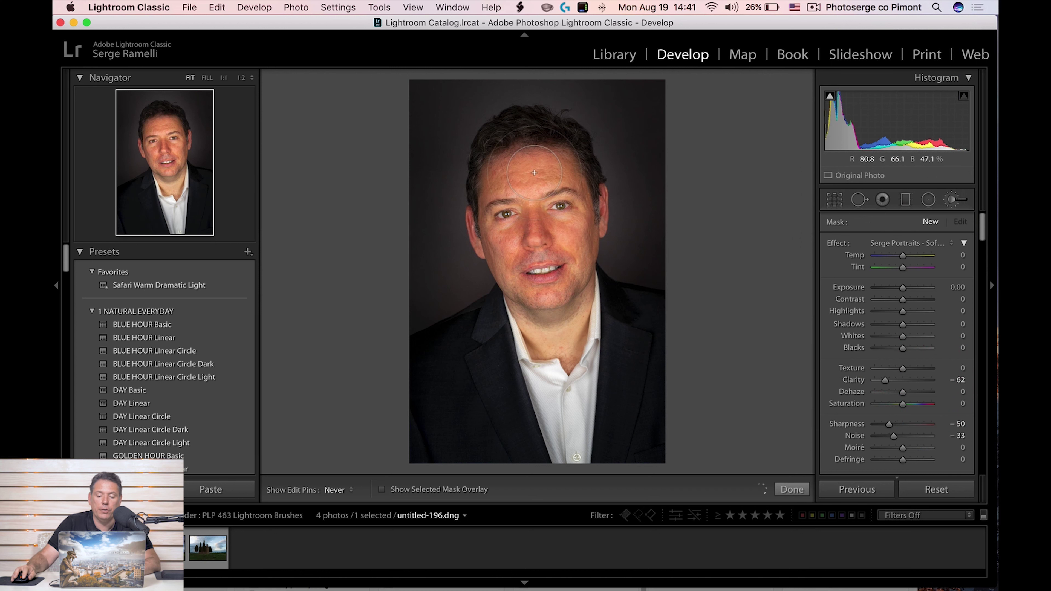
{"action": "left_click_drag", "start_coordinate": [503, 293], "coordinate": [563, 316]}
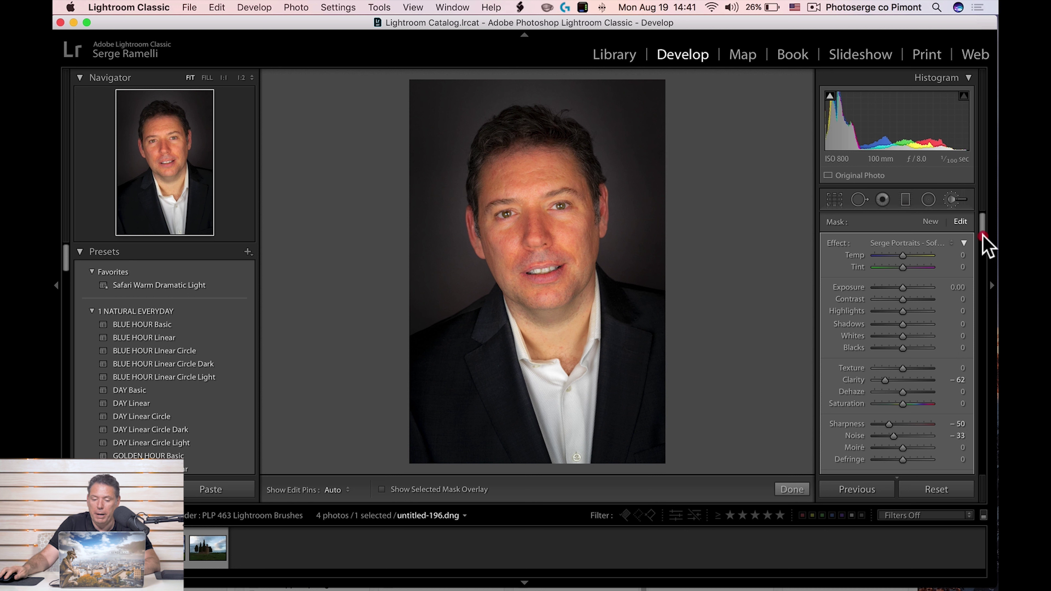
Step: Paint a new Soft Skin stroke over forehead and cheek, then compare with edits off
{"action": "mouse_move", "coordinate": [984, 238]}
{"action": "left_mouse_down"}
{"action": "mouse_move", "coordinate": [985, 265]}
{"action": "mouse_move", "coordinate": [985, 254]}
{"action": "left_mouse_up"}
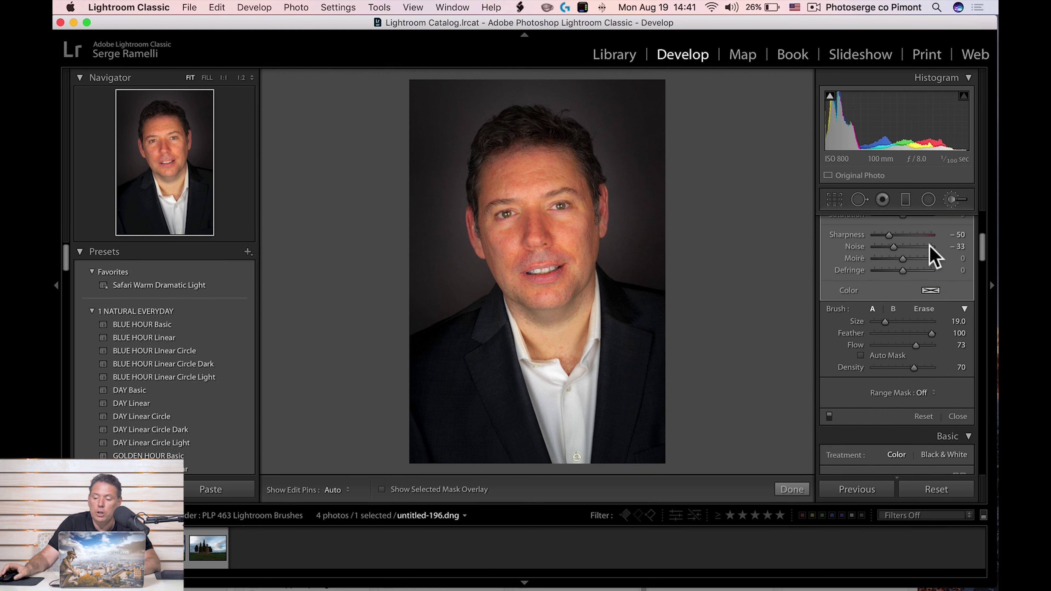
{"action": "scroll", "coordinate": [932, 254], "scroll_direction": "up", "scroll_amount": 5}
{"action": "left_click", "coordinate": [931, 222]}
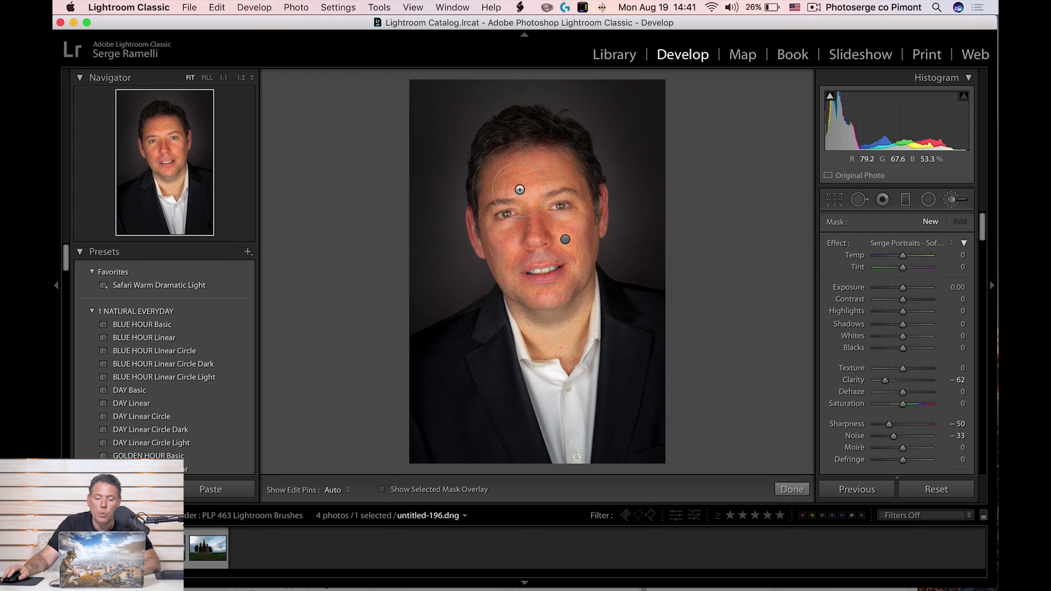
{"action": "mouse_move", "coordinate": [536, 173]}
{"action": "left_mouse_down"}
{"action": "mouse_move", "coordinate": [513, 191]}
{"action": "mouse_move", "coordinate": [499, 184]}
{"action": "mouse_move", "coordinate": [536, 183]}
{"action": "mouse_move", "coordinate": [519, 177]}
{"action": "mouse_move", "coordinate": [518, 216]}
{"action": "mouse_move", "coordinate": [502, 251]}
{"action": "mouse_move", "coordinate": [507, 244]}
{"action": "mouse_move", "coordinate": [510, 268]}
{"action": "mouse_move", "coordinate": [545, 292]}
{"action": "mouse_move", "coordinate": [563, 289]}
{"action": "mouse_move", "coordinate": [571, 259]}
{"action": "mouse_move", "coordinate": [569, 330]}
{"action": "left_mouse_up"}
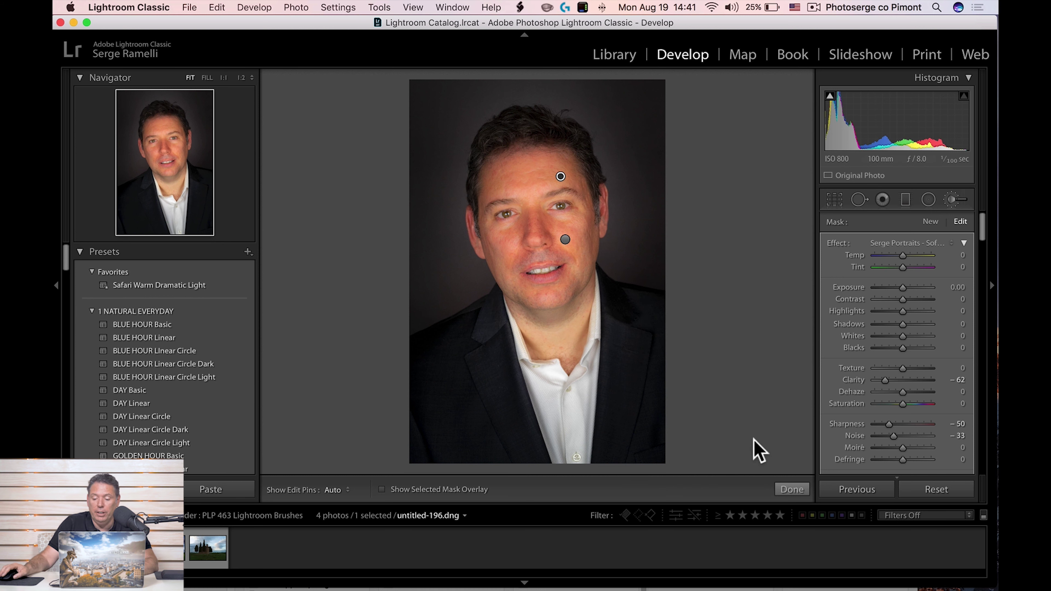
{"action": "scroll", "coordinate": [840, 453], "scroll_direction": "down", "scroll_amount": 10}
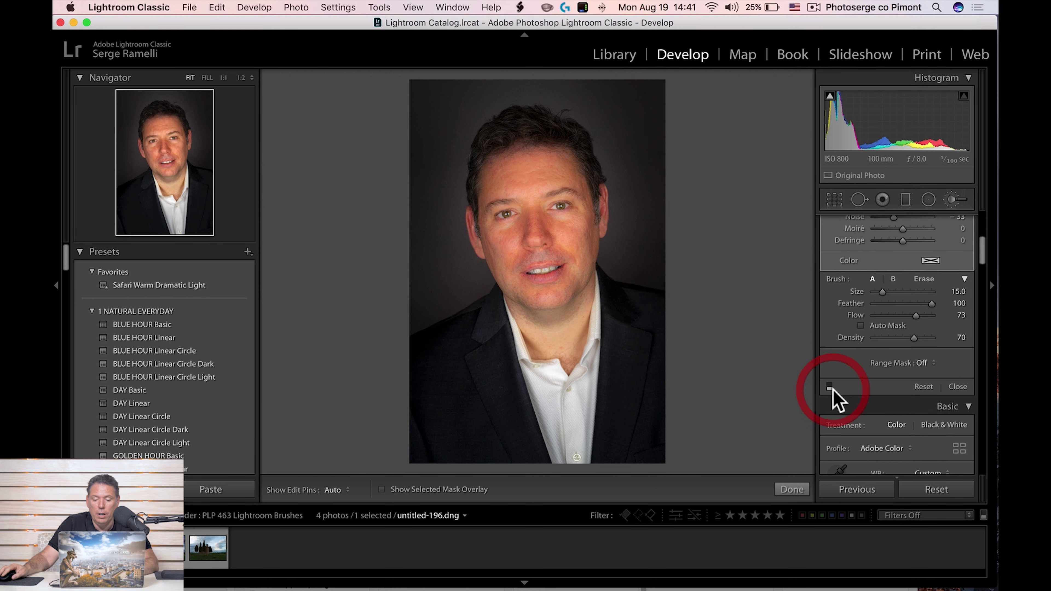
{"action": "left_click", "coordinate": [829, 386]}
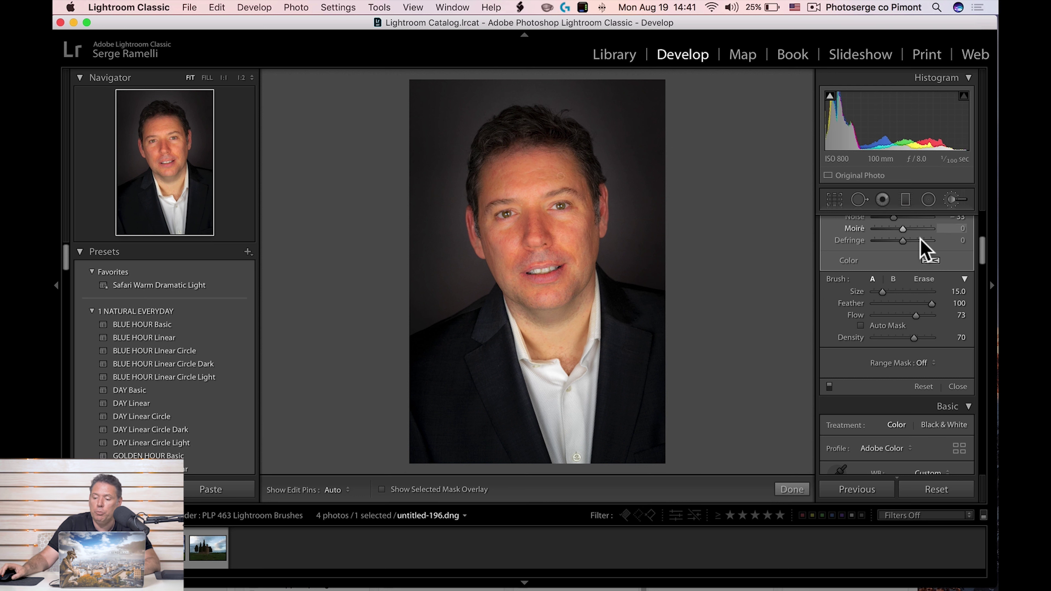
Step: Paint the Serge Portraits - Hair Add Contrast brush over the hair (Contrast 44, Highlights −53)
{"action": "scroll", "coordinate": [919, 240], "scroll_direction": "up", "scroll_amount": 8}
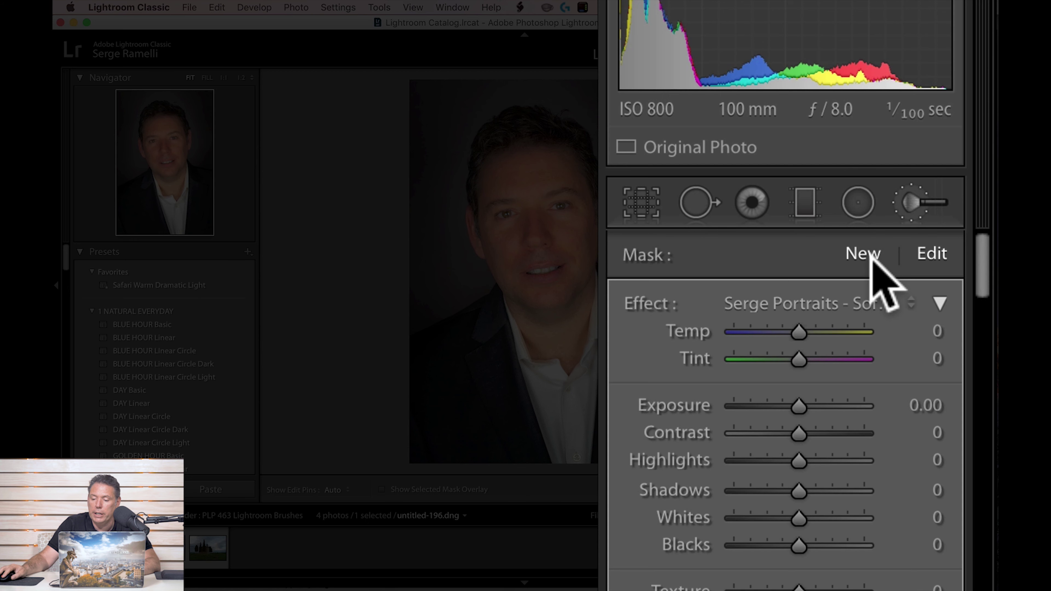
{"action": "left_click", "coordinate": [919, 242]}
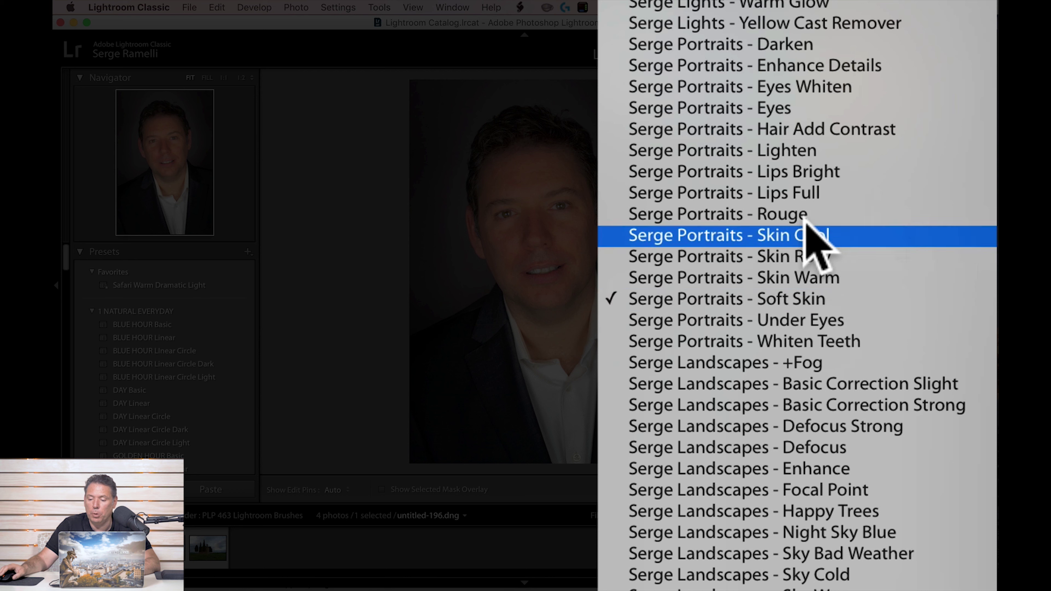
{"action": "left_click", "coordinate": [854, 129]}
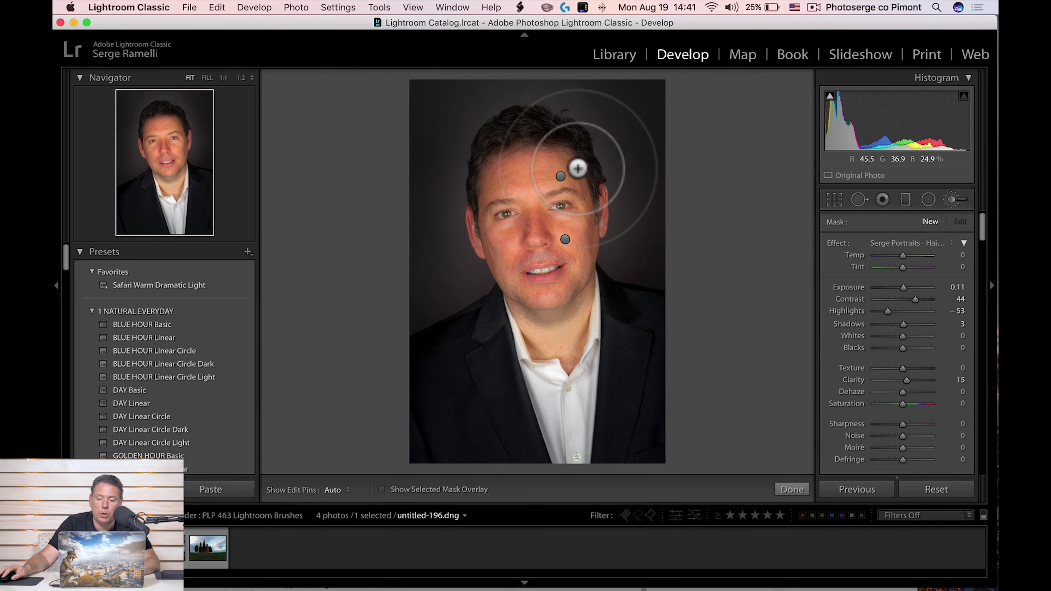
{"action": "mouse_move", "coordinate": [578, 168]}
{"action": "left_mouse_down"}
{"action": "mouse_move", "coordinate": [562, 140]}
{"action": "mouse_move", "coordinate": [486, 158]}
{"action": "mouse_move", "coordinate": [544, 154]}
{"action": "mouse_move", "coordinate": [545, 164]}
{"action": "left_mouse_up"}
{"action": "key", "text": "h"}
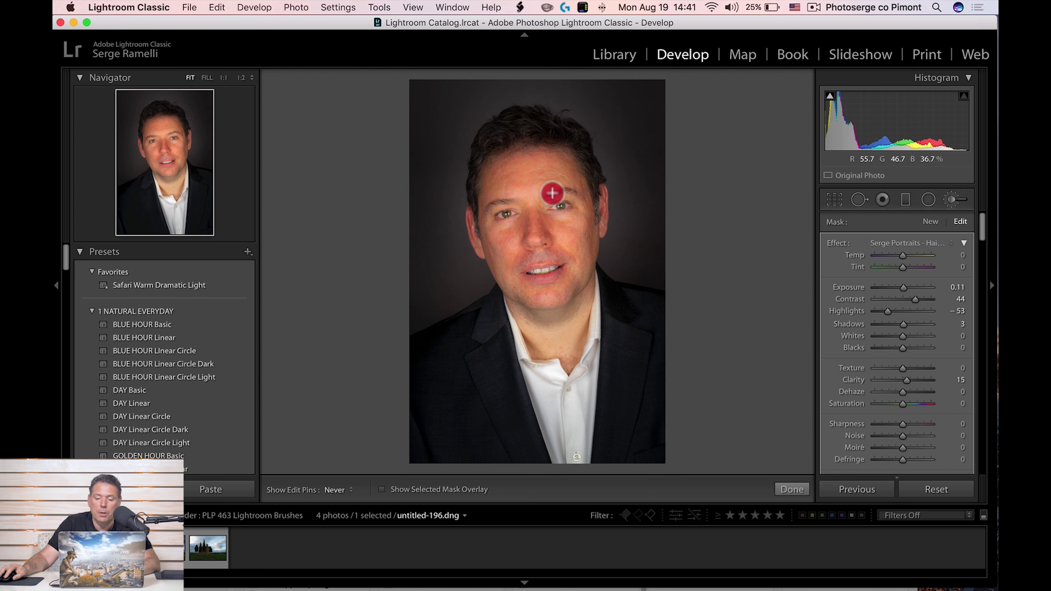
{"action": "left_click_drag", "start_coordinate": [563, 195], "coordinate": [512, 204]}
{"action": "left_click", "coordinate": [930, 223]}
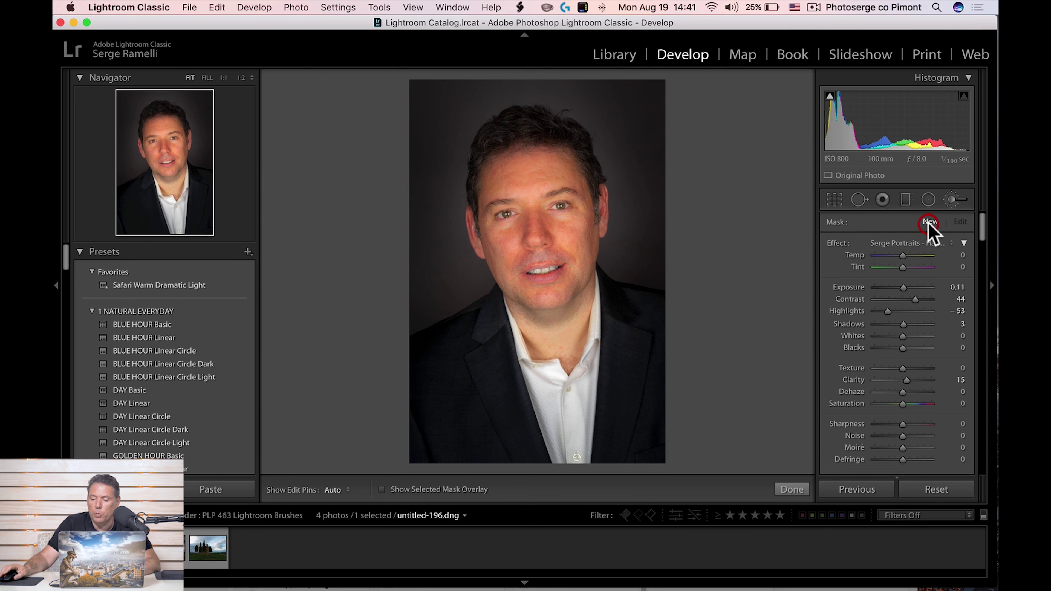
Step: At 1:1, paint Serge Portraits - Enhance Details over both eyes (Clarity 6, Sharpness 19)
{"action": "left_click", "coordinate": [917, 243]}
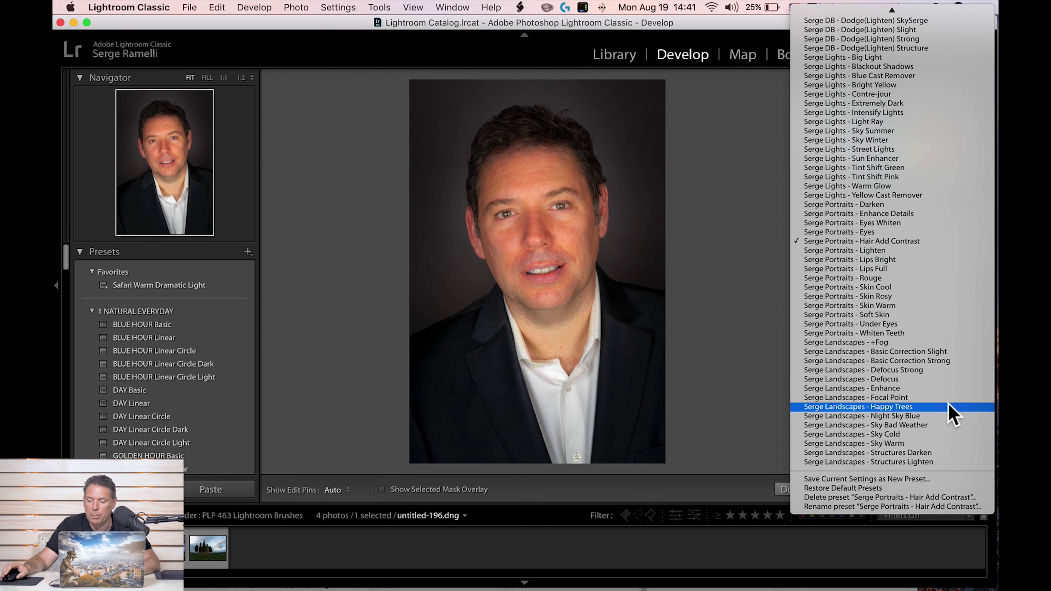
{"action": "left_click", "coordinate": [927, 233]}
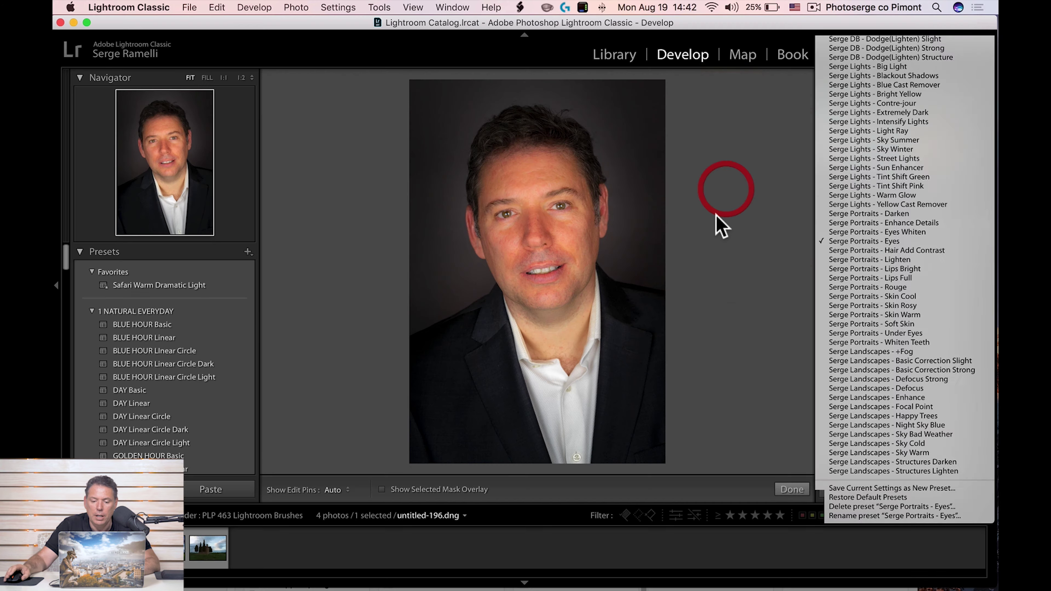
{"action": "left_click", "coordinate": [728, 194]}
{"action": "left_click", "coordinate": [765, 266]}
{"action": "left_click_drag", "start_coordinate": [569, 216], "coordinate": [570, 218]}
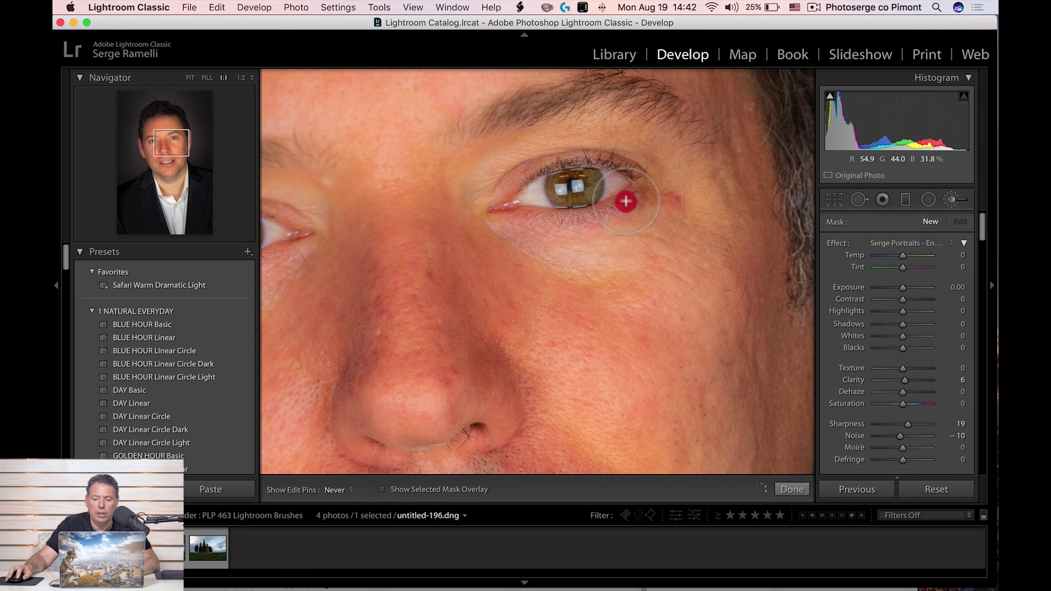
{"action": "left_click_drag", "start_coordinate": [538, 254], "coordinate": [700, 264]}
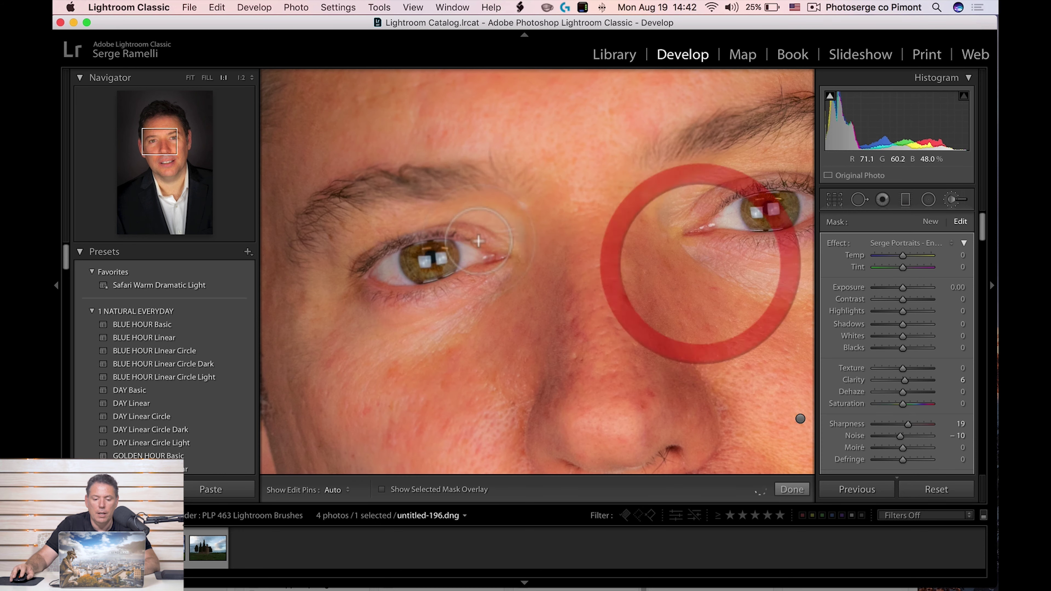
{"action": "key", "text": "h"}
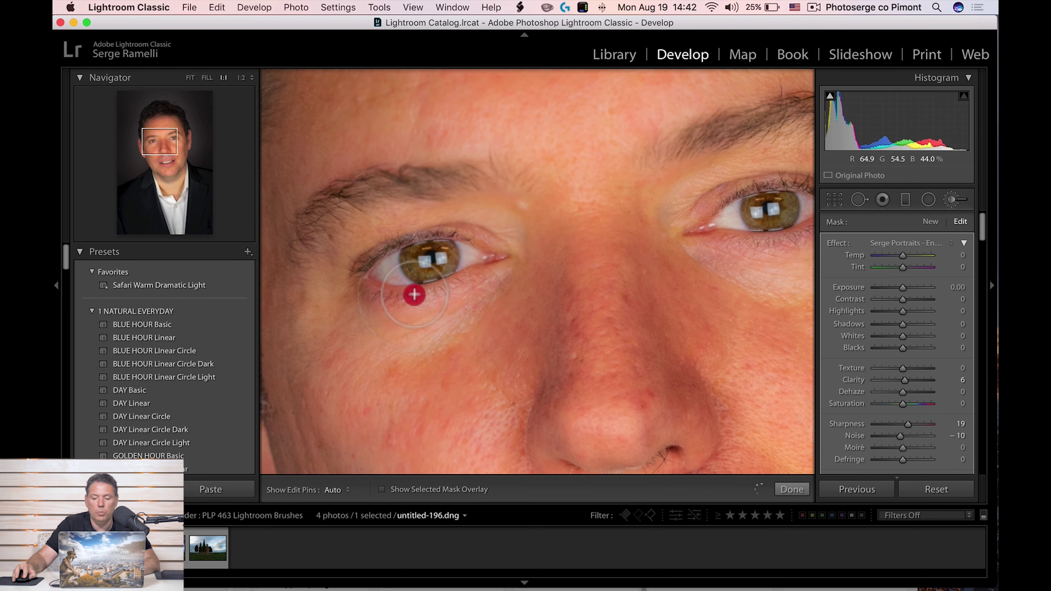
{"action": "left_click", "coordinate": [931, 222]}
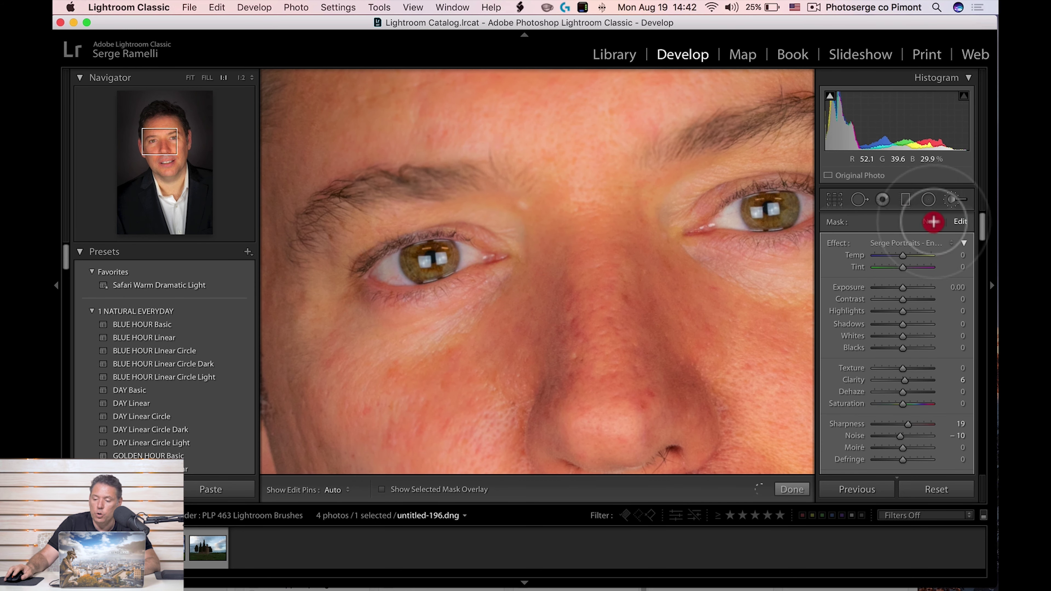
{"action": "left_click", "coordinate": [920, 243]}
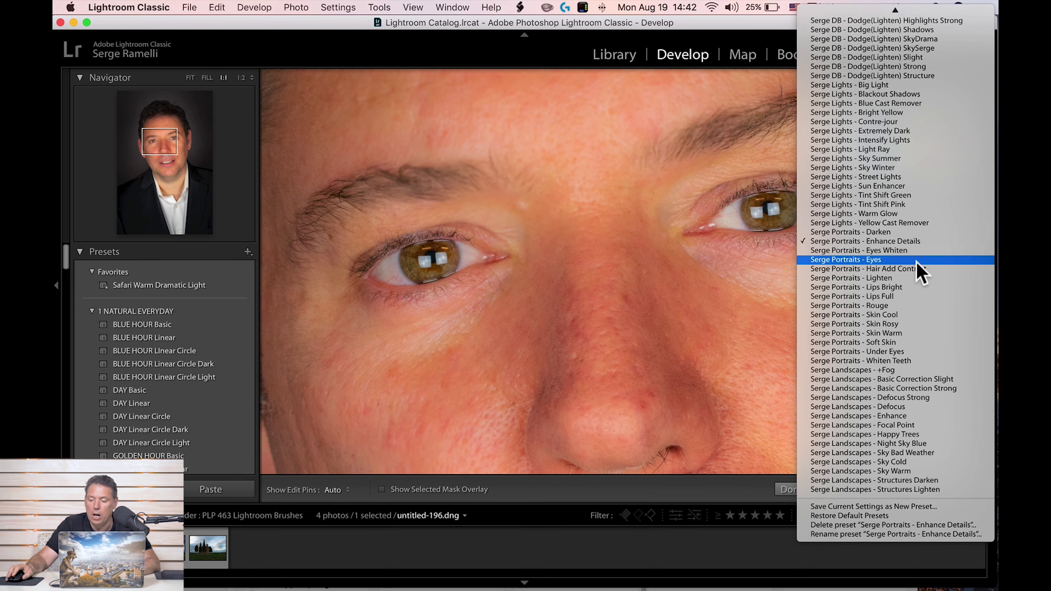
Step: Paint the Serge Portraits - Under Eyes brush effect beneath the right eye
{"action": "left_click", "coordinate": [917, 351]}
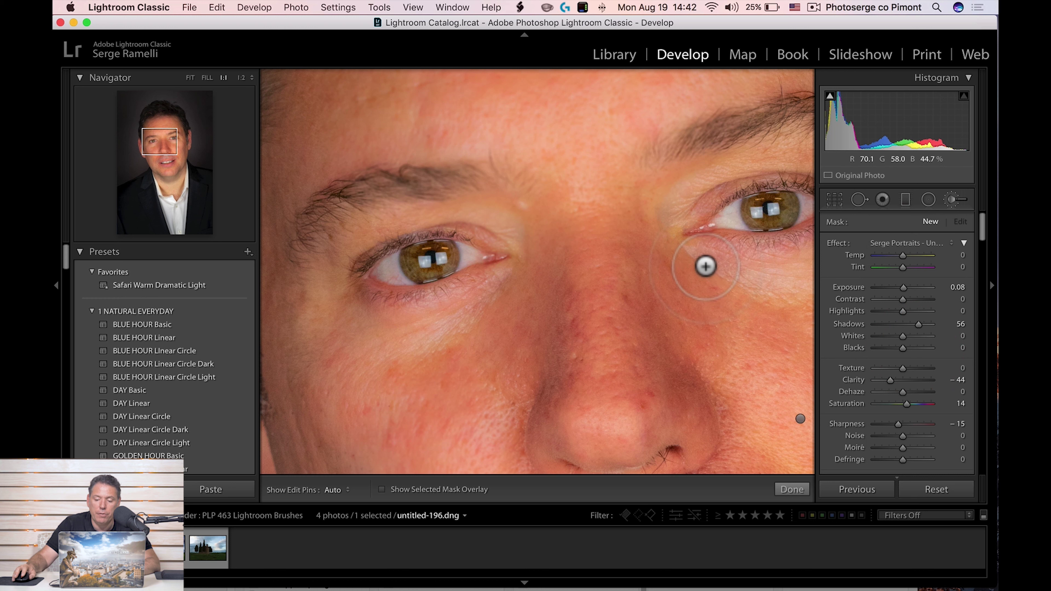
{"action": "mouse_move", "coordinate": [727, 266]}
{"action": "left_mouse_down"}
{"action": "mouse_move", "coordinate": [605, 257]}
{"action": "mouse_move", "coordinate": [735, 254]}
{"action": "left_mouse_up"}
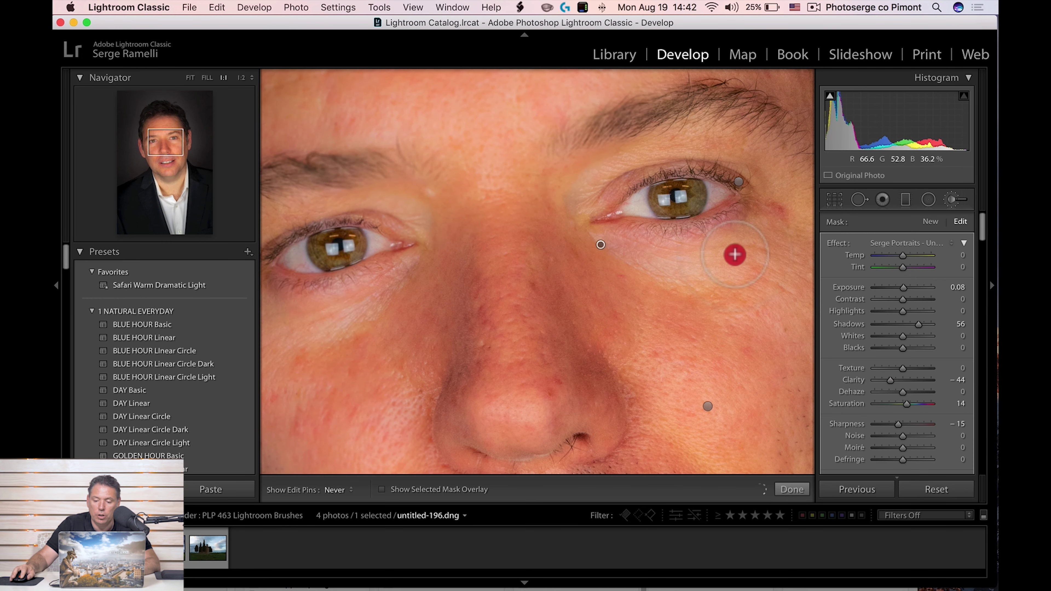
{"action": "left_click", "coordinate": [623, 257]}
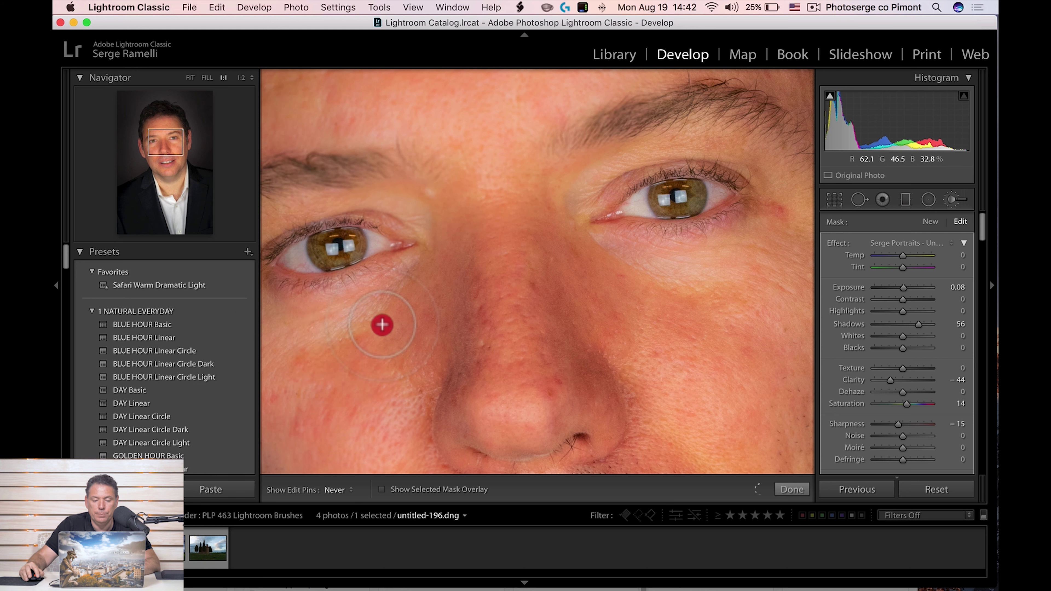
Step: Brighten the eyes with the Serge Portraits - Eyes brush preset, then zoom out and finish brushing
{"action": "left_click", "coordinate": [916, 242]}
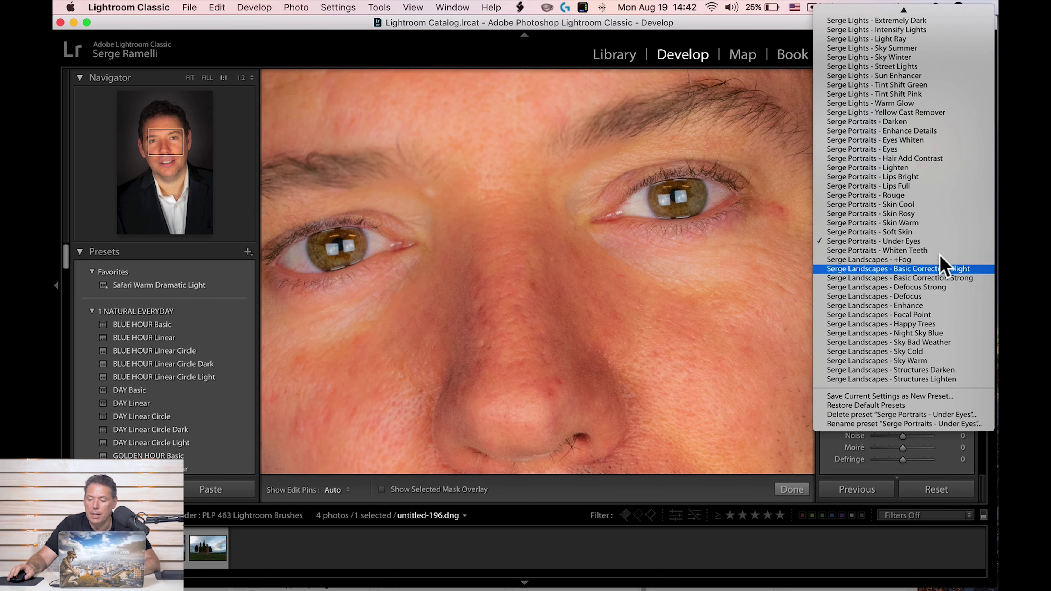
{"action": "left_click", "coordinate": [929, 150]}
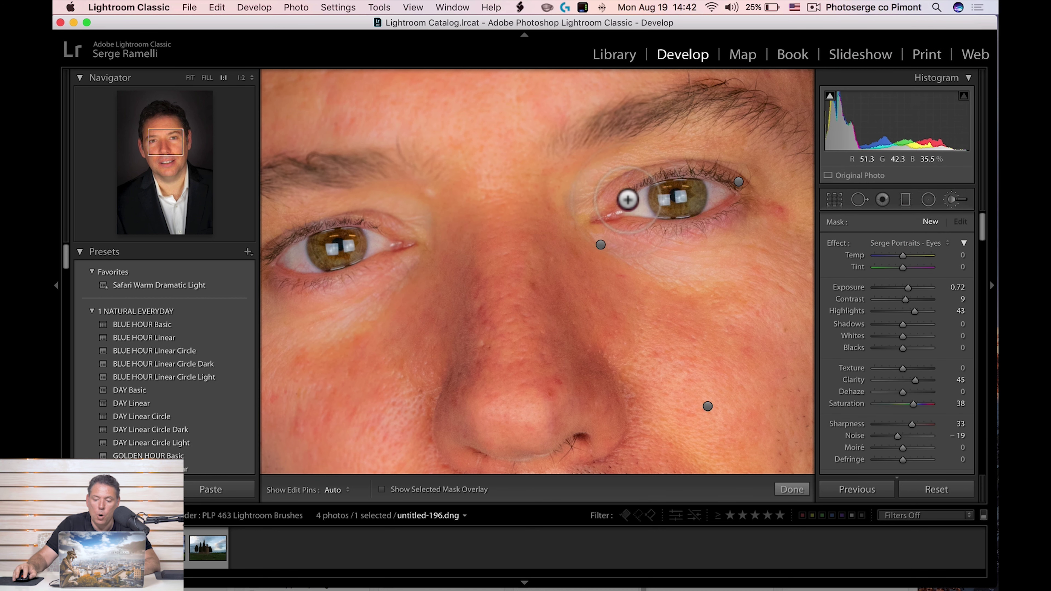
{"action": "left_click", "coordinate": [591, 194]}
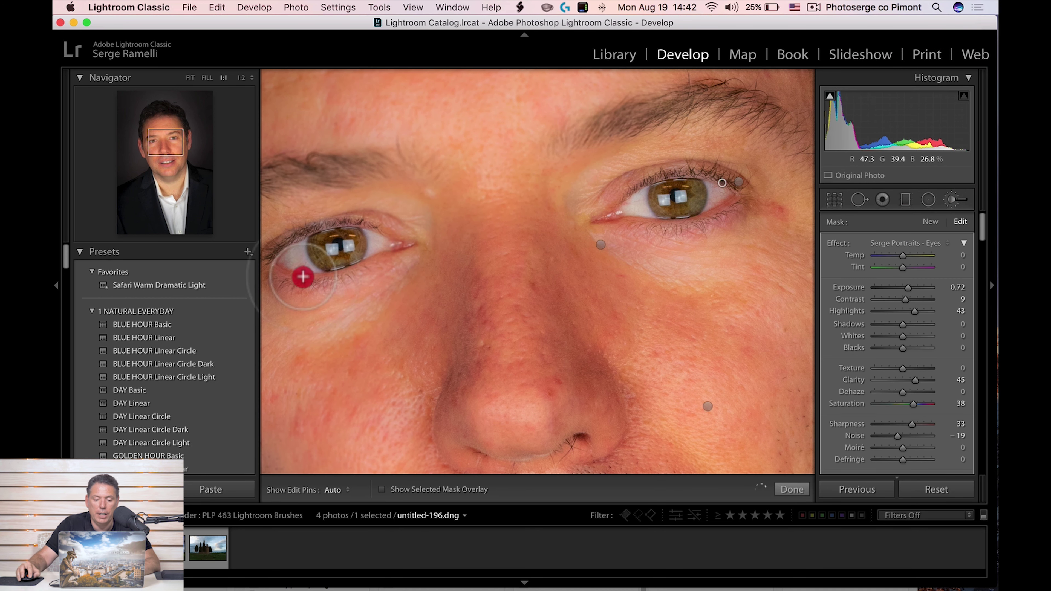
{"action": "key", "text": "z"}
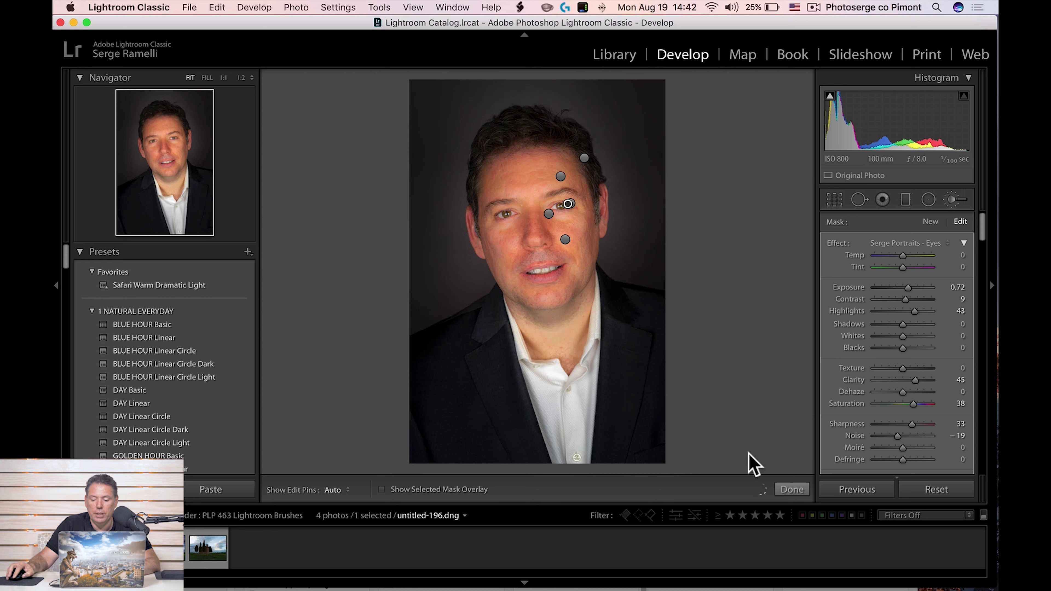
{"action": "left_click", "coordinate": [790, 491]}
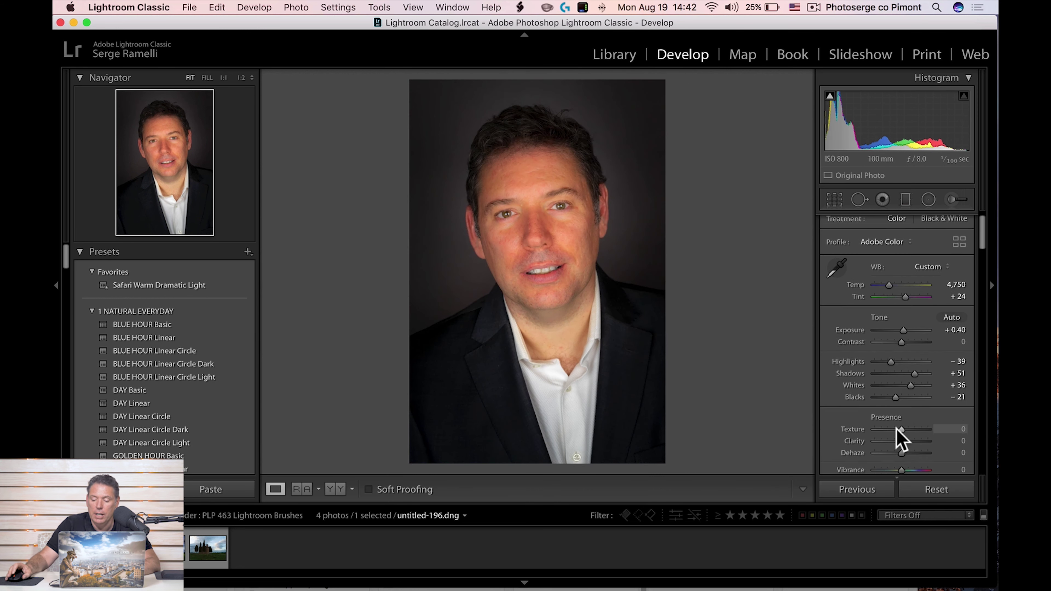
Step: Create a virtual copy of the portrait and return to the edited original
{"action": "key", "text": "super+apostrophe"}
{"action": "key", "text": "Left"}
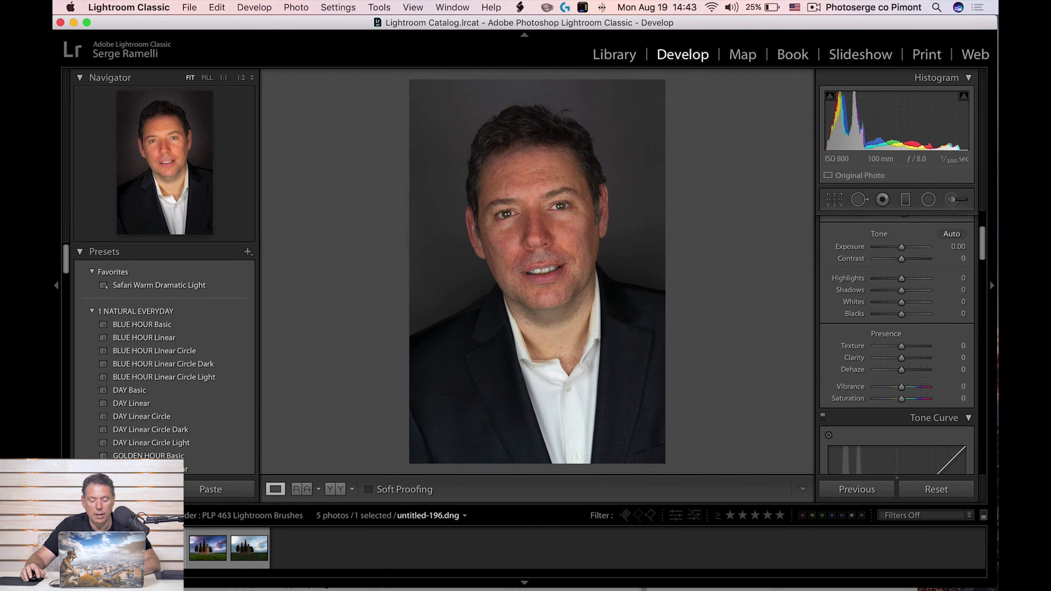